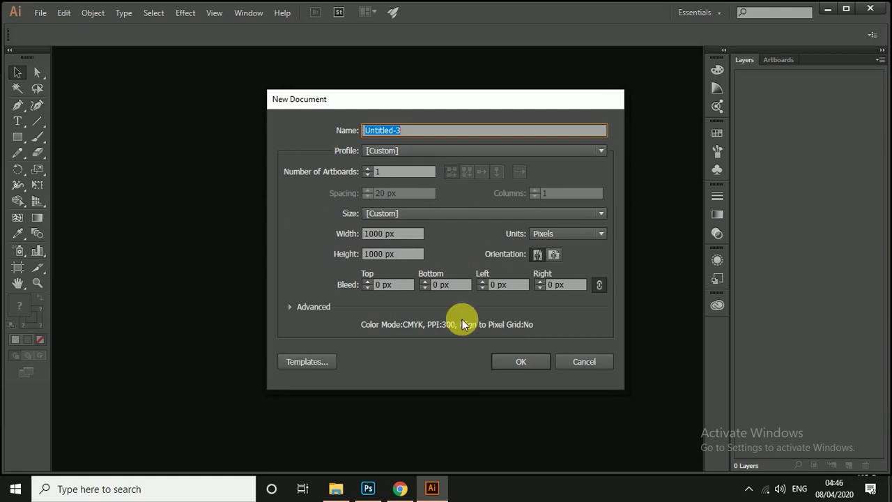
Create the 1000 × 1000 px document and load the Artistic_Calligraphic brush library for the Paintbrush.
{"action": "left_click", "coordinate": [521, 361]}
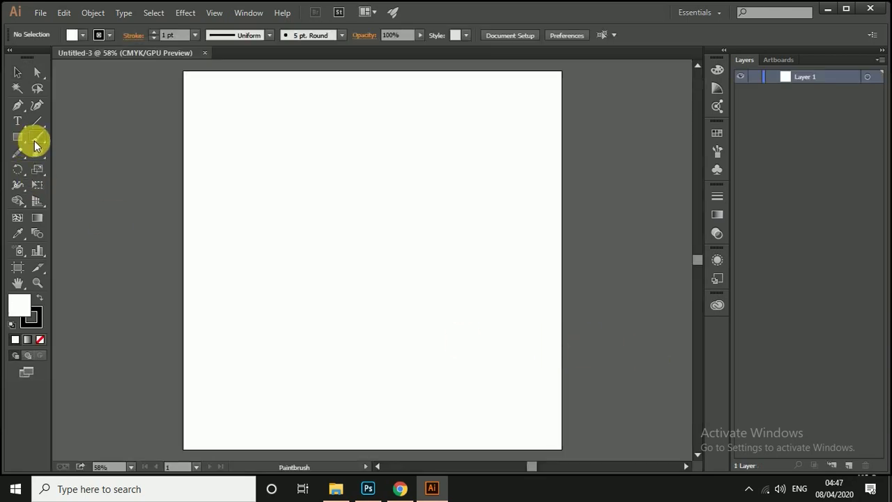
{"action": "left_click", "coordinate": [341, 35]}
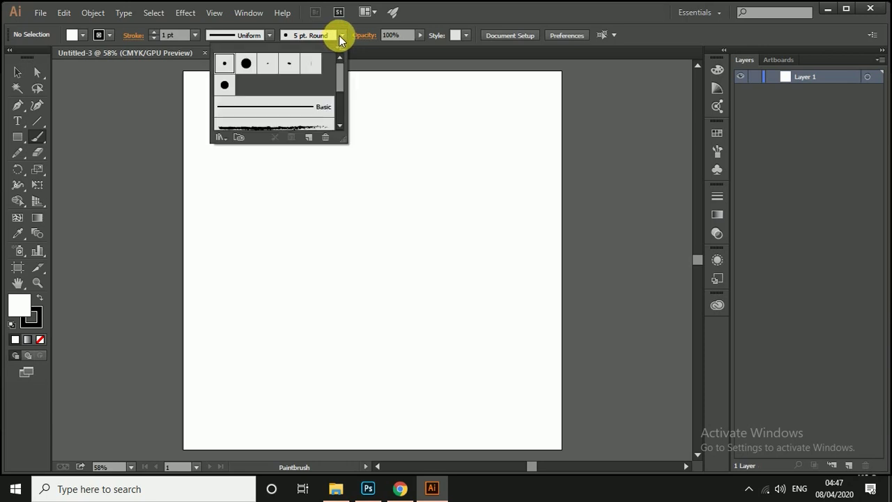
{"action": "left_click", "coordinate": [219, 136]}
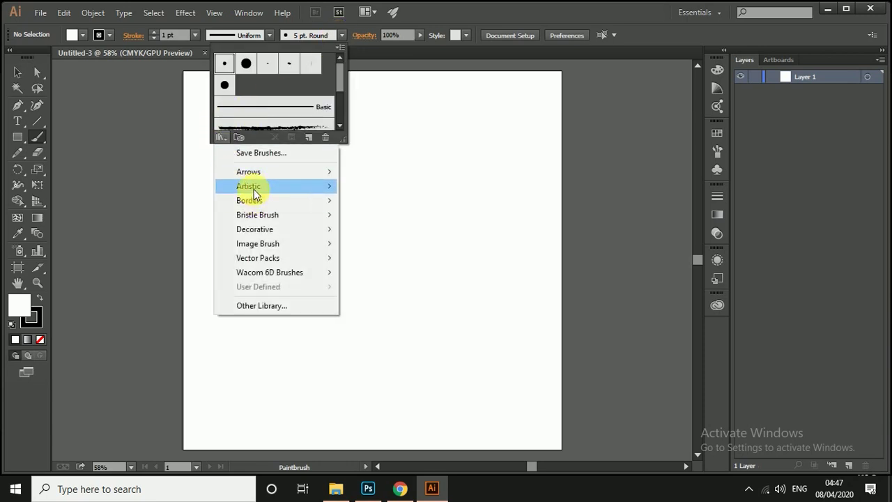
{"action": "mouse_move", "coordinate": [293, 186]}
{"action": "left_click", "coordinate": [411, 185]}
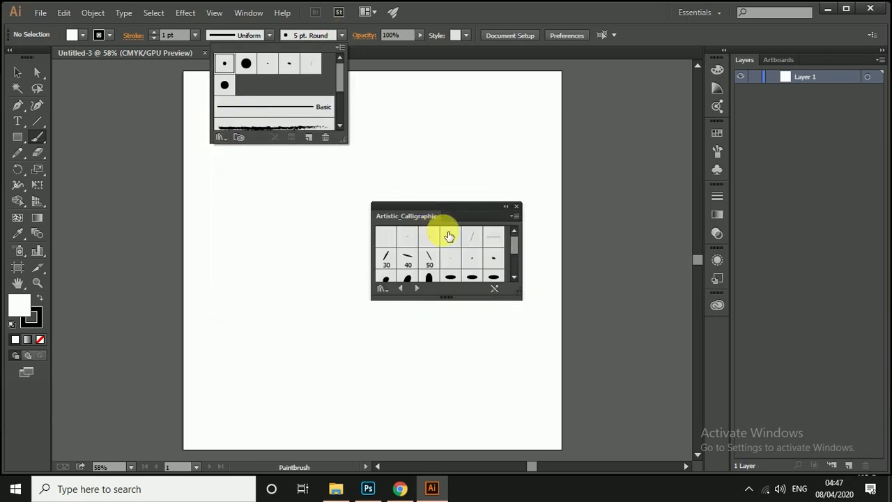
Choose the 20 pt. Oval brush from the Artistic_Calligraphic library and close the library.
{"action": "left_click", "coordinate": [470, 214]}
{"action": "left_click_drag", "start_coordinate": [464, 213], "coordinate": [419, 124]}
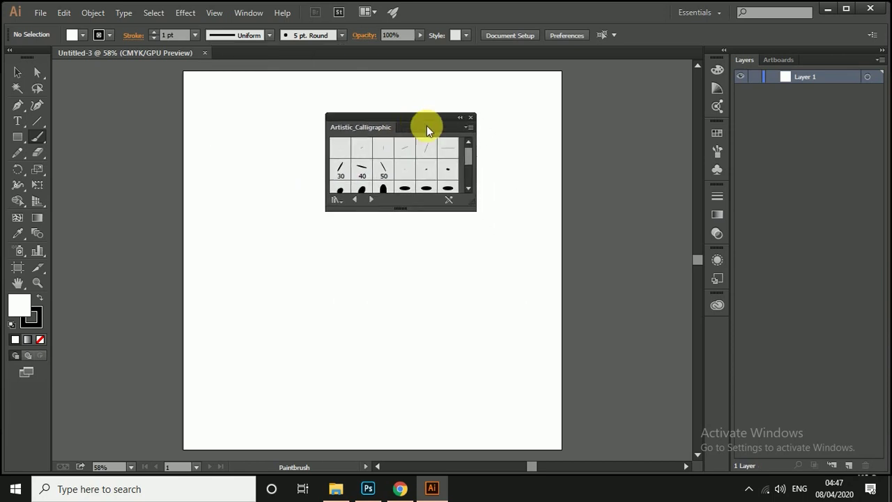
{"action": "left_click_drag", "start_coordinate": [469, 159], "coordinate": [469, 165]}
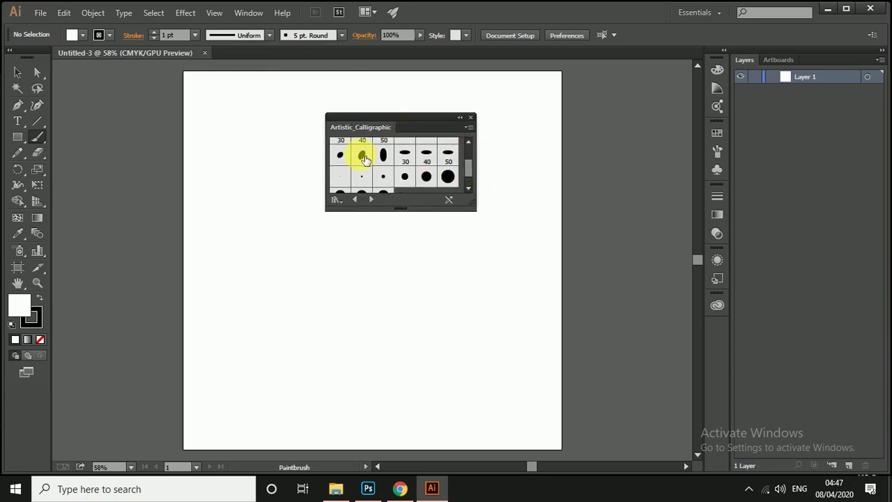
{"action": "left_click", "coordinate": [470, 120]}
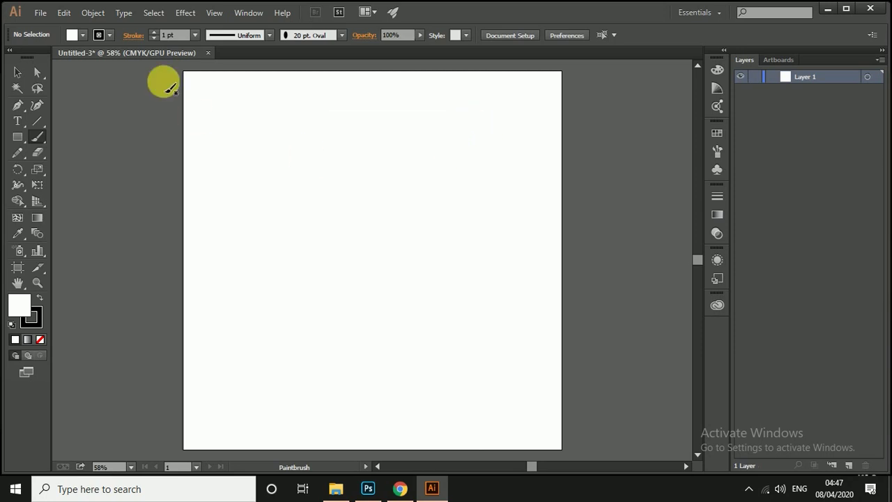
Brush a long, straight horizontal headline stroke across the artboard.
{"action": "key", "text": "ctrl+1"}
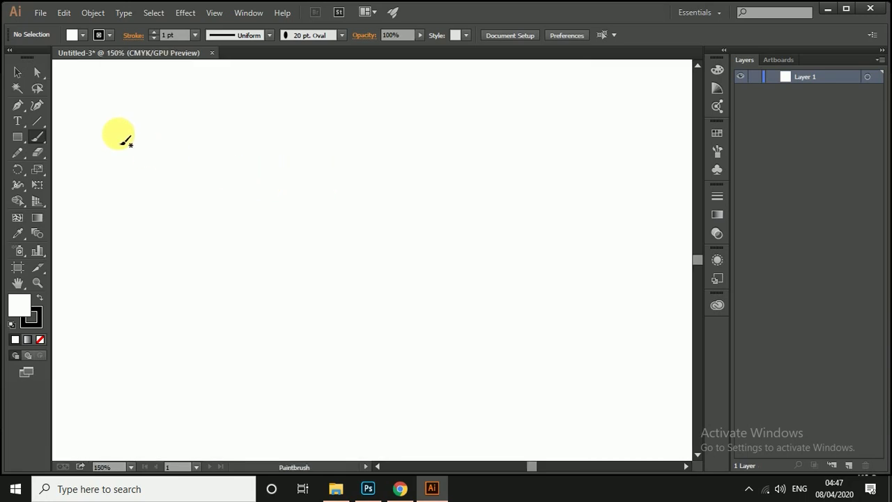
{"action": "key", "text": "ctrl+z"}
{"action": "left_click_drag", "start_coordinate": [194, 174], "coordinate": [662, 178]}
{"action": "mouse_move", "coordinate": [323, 175]}
{"action": "left_mouse_down"}
{"action": "mouse_move", "coordinate": [450, 181]}
{"action": "mouse_move", "coordinate": [297, 184]}
{"action": "left_mouse_up"}
Brush the syllable डॉ at the headline's left end, with a vertical stem below and a crescent above the headline.
{"action": "key", "text": "ctrl+equal"}
{"action": "mouse_move", "coordinate": [236, 150]}
{"action": "left_mouse_down"}
{"action": "mouse_move", "coordinate": [195, 270]}
{"action": "mouse_move", "coordinate": [193, 256]}
{"action": "left_mouse_up"}
{"action": "key", "text": "ctrl+z"}
{"action": "mouse_move", "coordinate": [265, 157]}
{"action": "left_mouse_down"}
{"action": "mouse_move", "coordinate": [259, 216]}
{"action": "mouse_move", "coordinate": [181, 256]}
{"action": "left_mouse_up"}
{"action": "key", "text": "ctrl+z"}
{"action": "mouse_move", "coordinate": [258, 134]}
{"action": "left_mouse_down"}
{"action": "mouse_move", "coordinate": [196, 234]}
{"action": "mouse_move", "coordinate": [244, 294]}
{"action": "left_mouse_up"}
{"action": "key", "text": "ctrl+z"}
{"action": "mouse_move", "coordinate": [270, 138]}
{"action": "left_mouse_down"}
{"action": "mouse_move", "coordinate": [207, 207]}
{"action": "mouse_move", "coordinate": [295, 266]}
{"action": "mouse_move", "coordinate": [219, 233]}
{"action": "left_mouse_up"}
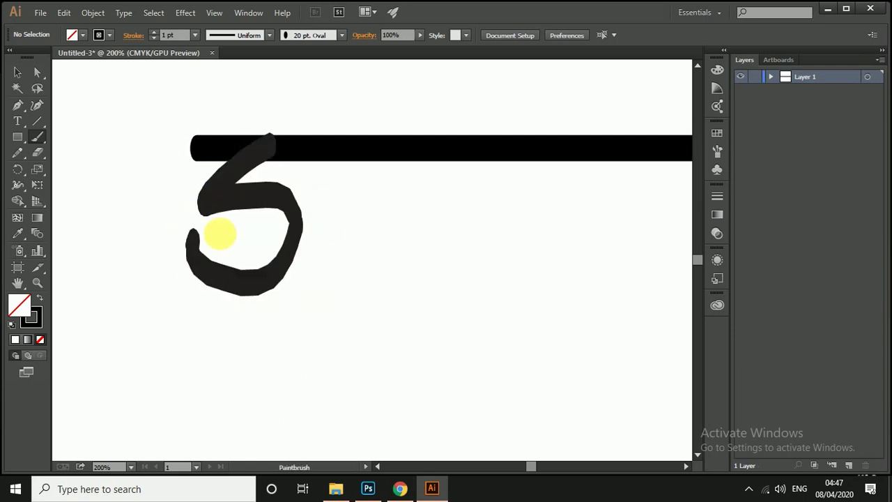
{"action": "mouse_move", "coordinate": [317, 159]}
{"action": "left_mouse_down"}
{"action": "mouse_move", "coordinate": [319, 275]}
{"action": "mouse_move", "coordinate": [317, 283]}
{"action": "mouse_move", "coordinate": [299, 281]}
{"action": "left_mouse_up"}
{"action": "mouse_move", "coordinate": [206, 212]}
{"action": "left_mouse_down"}
{"action": "mouse_move", "coordinate": [318, 239]}
{"action": "mouse_move", "coordinate": [336, 162]}
{"action": "left_mouse_up"}
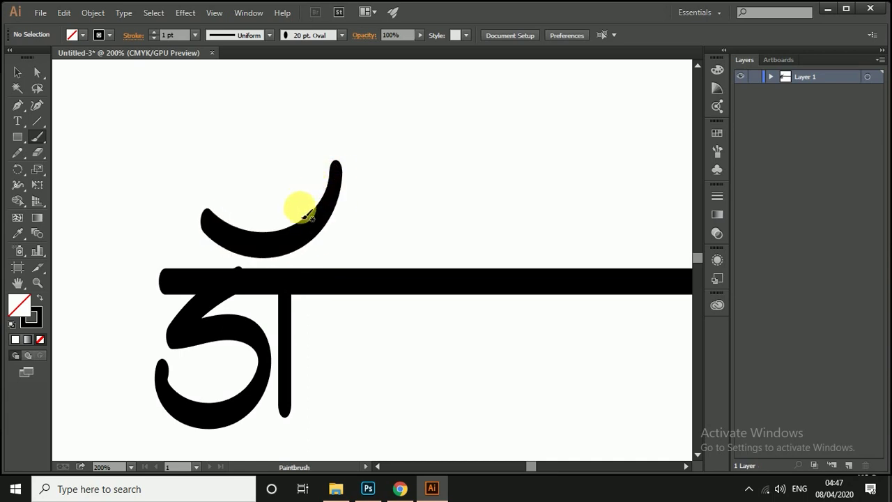
Brush the round bowl of the letter ब under the headline, to the right of डॉ.
{"action": "scroll", "coordinate": [321, 272], "scroll_direction": "down", "scroll_amount": 3}
{"action": "mouse_move", "coordinate": [320, 272]}
{"action": "left_mouse_down"}
{"action": "mouse_move", "coordinate": [235, 265]}
{"action": "mouse_move", "coordinate": [438, 223]}
{"action": "mouse_move", "coordinate": [341, 215]}
{"action": "mouse_move", "coordinate": [293, 227]}
{"action": "mouse_move", "coordinate": [265, 216]}
{"action": "left_mouse_up"}
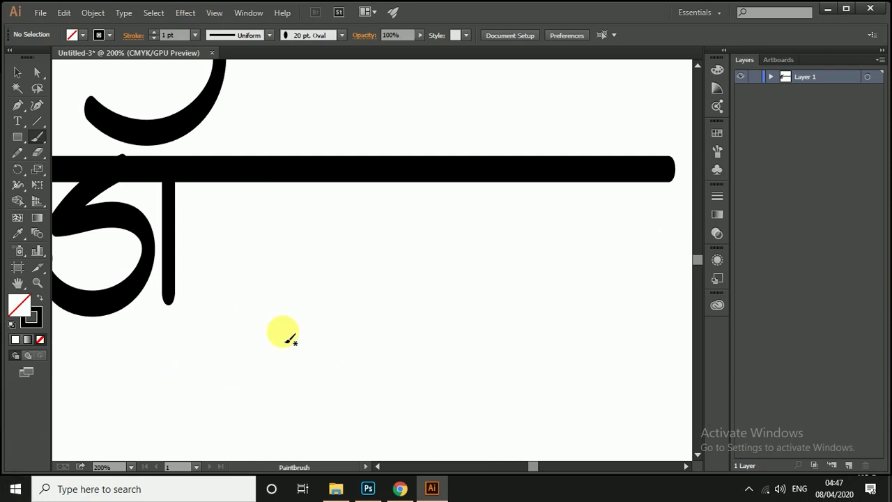
{"action": "mouse_move", "coordinate": [286, 214]}
{"action": "left_mouse_down"}
{"action": "mouse_move", "coordinate": [237, 293]}
{"action": "mouse_move", "coordinate": [308, 239]}
{"action": "mouse_move", "coordinate": [275, 298]}
{"action": "mouse_move", "coordinate": [299, 255]}
{"action": "mouse_move", "coordinate": [298, 295]}
{"action": "mouse_move", "coordinate": [303, 265]}
{"action": "mouse_move", "coordinate": [319, 315]}
{"action": "mouse_move", "coordinate": [305, 240]}
{"action": "left_mouse_up"}
{"action": "key", "text": "ctrl+z"}
{"action": "key", "text": "ctrl+z"}
{"action": "key", "text": "ctrl+z"}
{"action": "key", "text": "ctrl+z"}
{"action": "mouse_move", "coordinate": [287, 220]}
{"action": "left_mouse_down"}
{"action": "mouse_move", "coordinate": [325, 241]}
{"action": "mouse_move", "coordinate": [222, 253]}
{"action": "mouse_move", "coordinate": [321, 241]}
{"action": "mouse_move", "coordinate": [227, 262]}
{"action": "mouse_move", "coordinate": [306, 238]}
{"action": "left_mouse_up"}
{"action": "key", "text": "ctrl+z"}
{"action": "key", "text": "ctrl+z"}
{"action": "mouse_move", "coordinate": [287, 214]}
{"action": "left_mouse_down"}
{"action": "mouse_move", "coordinate": [238, 270]}
{"action": "mouse_move", "coordinate": [288, 227]}
{"action": "mouse_move", "coordinate": [308, 237]}
{"action": "mouse_move", "coordinate": [298, 239]}
{"action": "mouse_move", "coordinate": [319, 274]}
{"action": "mouse_move", "coordinate": [318, 252]}
{"action": "mouse_move", "coordinate": [303, 253]}
{"action": "left_mouse_up"}
{"action": "key", "text": "ctrl+z"}
{"action": "key", "text": "ctrl+z"}
{"action": "key", "text": "ctrl+z"}
Brush the vertical stem of ब from the headline and a curved cross stroke through its bowl.
{"action": "left_click_drag", "start_coordinate": [302, 170], "coordinate": [311, 267]}
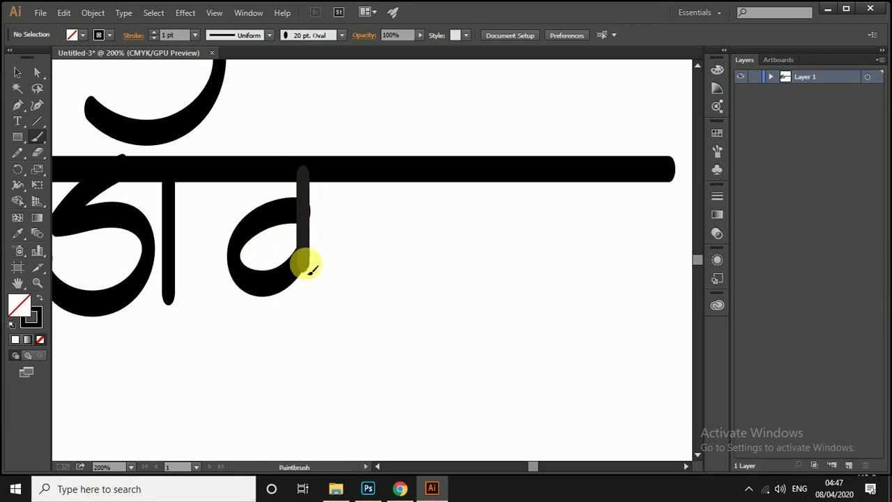
{"action": "left_click_drag", "start_coordinate": [308, 298], "coordinate": [305, 305]}
{"action": "mouse_move", "coordinate": [301, 268]}
{"action": "left_mouse_down"}
{"action": "mouse_move", "coordinate": [299, 259]}
{"action": "mouse_move", "coordinate": [209, 222]}
{"action": "left_mouse_up"}
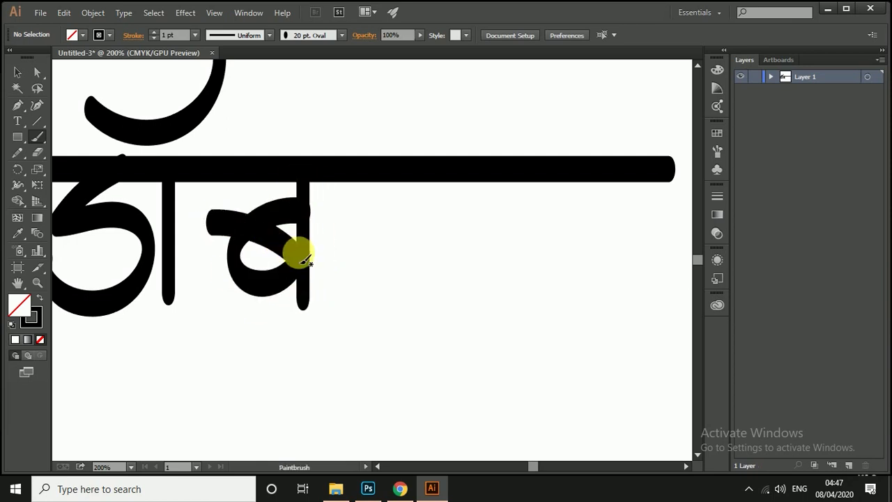
Add a second, slightly shorter vertical stroke to the right of the ब stem to form बा.
{"action": "left_click", "coordinate": [306, 300]}
{"action": "mouse_move", "coordinate": [331, 290]}
{"action": "left_mouse_down"}
{"action": "mouse_move", "coordinate": [331, 263]}
{"action": "mouse_move", "coordinate": [320, 286]}
{"action": "left_mouse_up"}
{"action": "left_click", "coordinate": [311, 267]}
{"action": "left_click", "coordinate": [384, 281]}
Enlarge the bowl and cross stroke of ब slightly toward the left.
{"action": "left_click", "coordinate": [269, 287]}
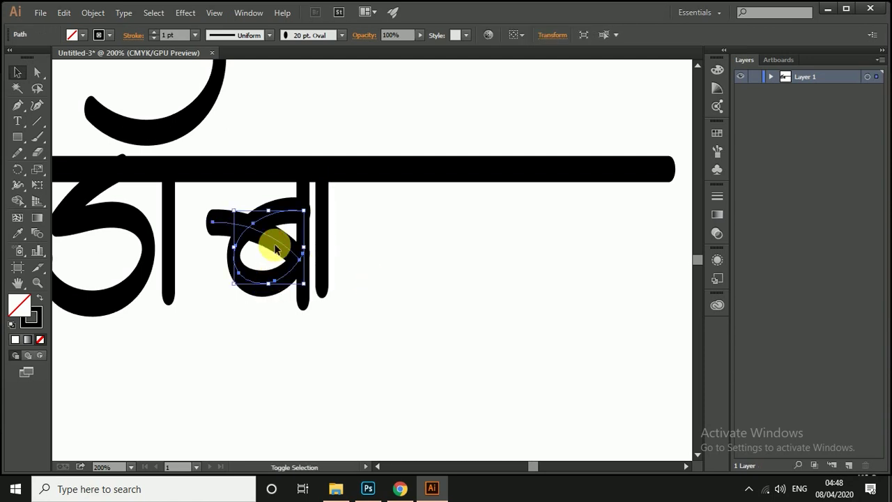
{"action": "left_click", "coordinate": [275, 249], "text": "shift"}
{"action": "key", "text": "alt+shift"}
{"action": "left_click_drag", "start_coordinate": [214, 290], "coordinate": [241, 278]}
{"action": "left_click", "coordinate": [512, 302]}
Select all strokes of बा and nudge them left, closer to डॉ.
{"action": "left_click_drag", "start_coordinate": [414, 233], "coordinate": [254, 298]}
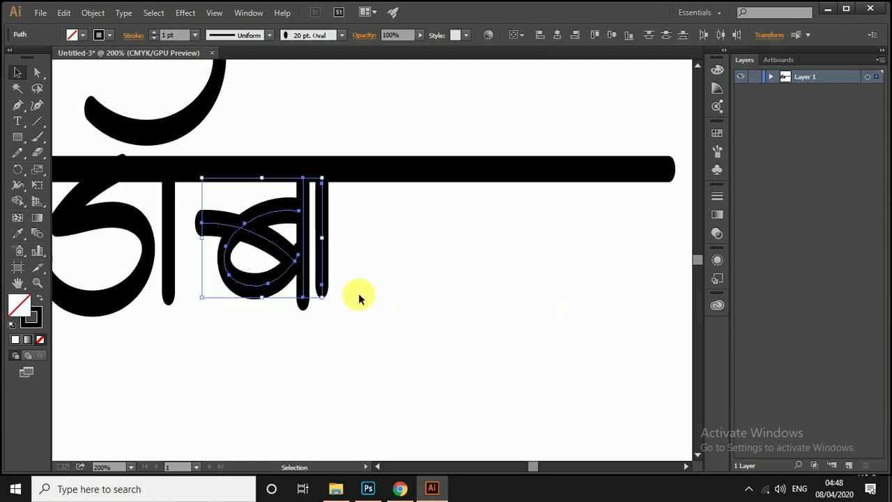
{"action": "key", "text": "Left"}
{"action": "key", "text": "Left"}
{"action": "key", "text": "Left"}
{"action": "key", "text": "Left"}
{"action": "key", "text": "Left"}
{"action": "key", "text": "Left"}
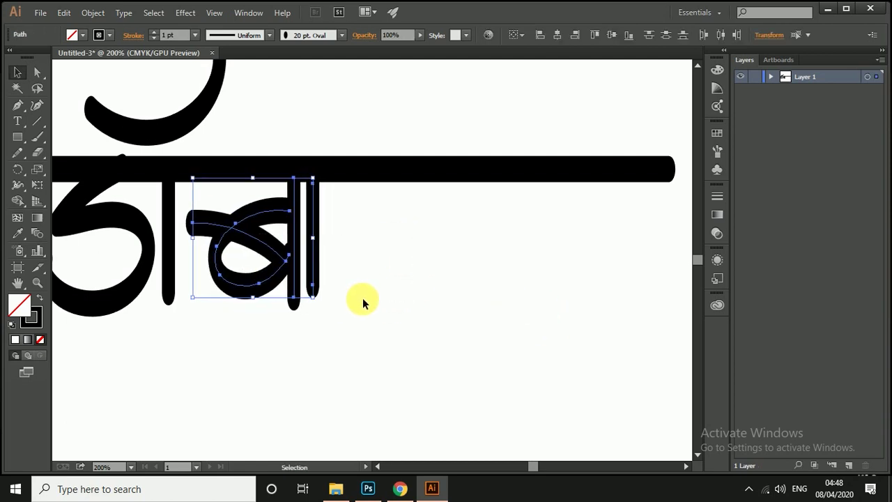
{"action": "left_click", "coordinate": [370, 248]}
Shift the bowl and cross stroke of ब slightly right and up so they meet its stem.
{"action": "left_click", "coordinate": [278, 279]}
{"action": "left_click_drag", "start_coordinate": [280, 266], "coordinate": [289, 266]}
{"action": "left_click", "coordinate": [446, 264]}
{"action": "left_click_drag", "start_coordinate": [444, 262], "coordinate": [408, 265]}
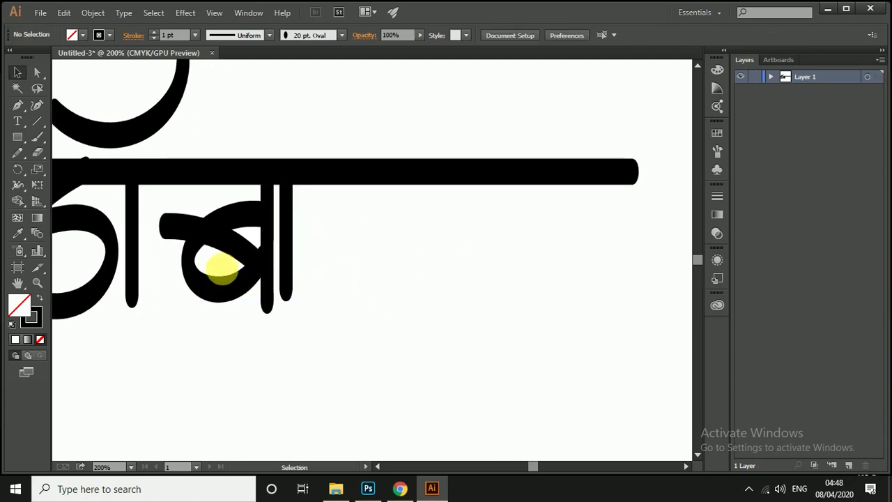
{"action": "left_click", "coordinate": [225, 283]}
{"action": "left_click", "coordinate": [232, 238], "text": "shift"}
{"action": "left_click_drag", "start_coordinate": [229, 241], "coordinate": [228, 236]}
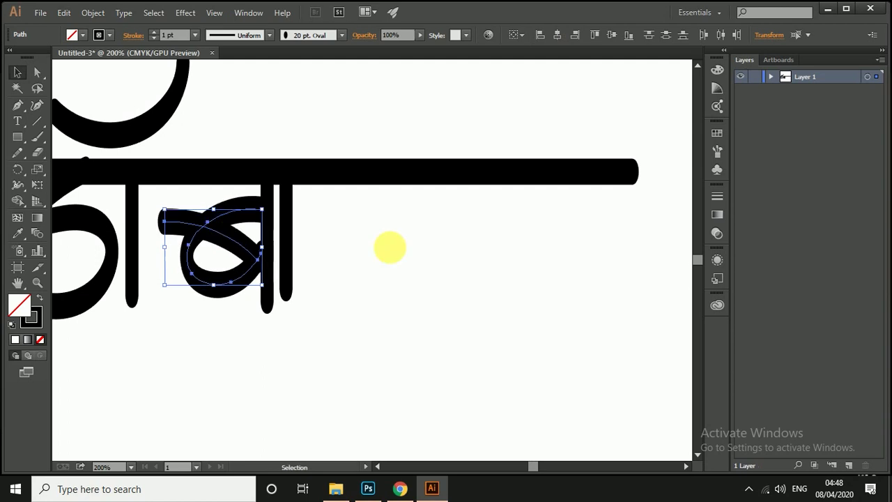
{"action": "left_click", "coordinate": [395, 248]}
Duplicate the complete बा syllable to the right along the headline to form बाबा.
{"action": "left_click_drag", "start_coordinate": [155, 338], "coordinate": [154, 338]}
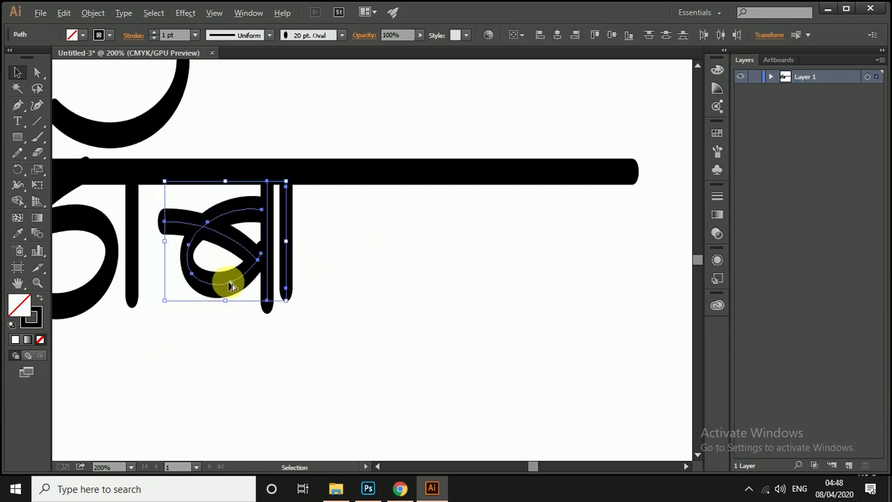
{"action": "left_click_drag", "start_coordinate": [228, 281], "coordinate": [364, 274]}
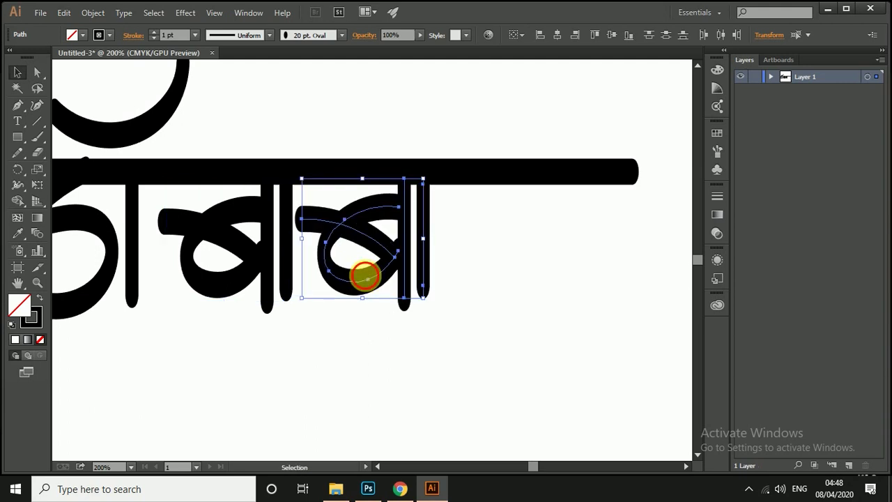
{"action": "left_click", "coordinate": [506, 282]}
Lengthen the headline stroke beyond both ends of the lettering and shift it slightly right.
{"action": "left_click_drag", "start_coordinate": [529, 355], "coordinate": [486, 342]}
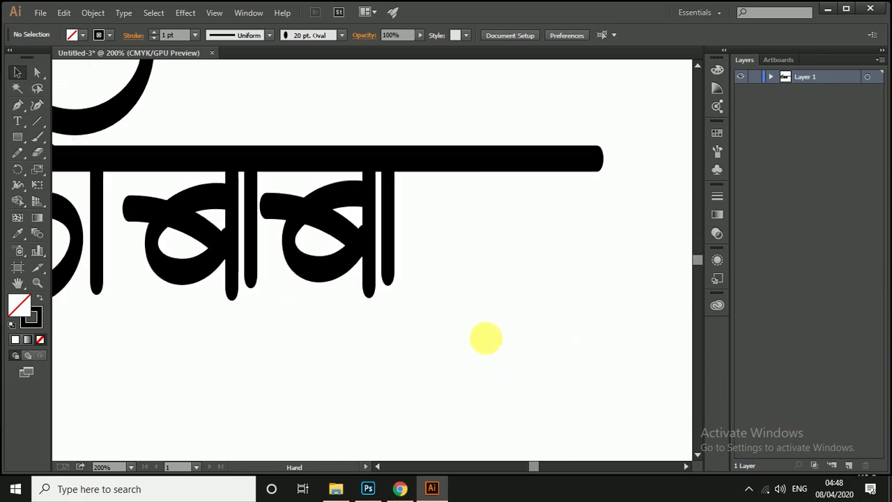
{"action": "left_click", "coordinate": [510, 162]}
{"action": "key", "text": "ctrl+minus"}
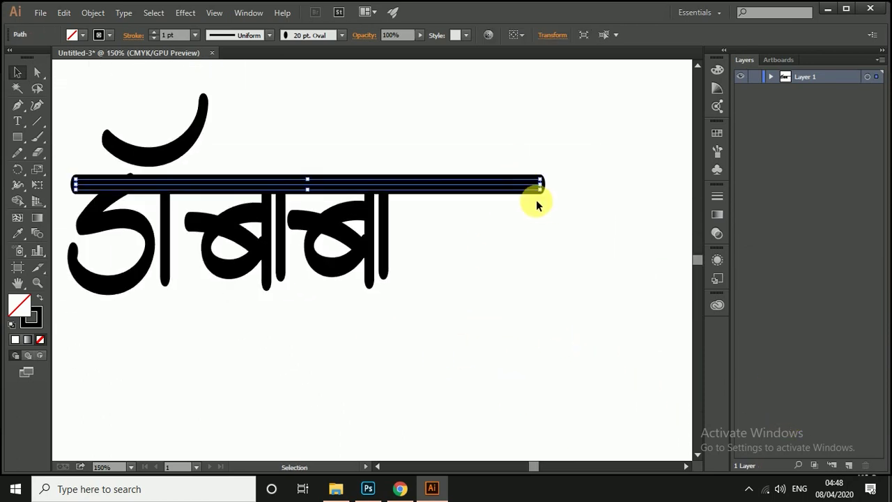
{"action": "left_click_drag", "start_coordinate": [545, 188], "coordinate": [655, 189]}
{"action": "left_click_drag", "start_coordinate": [539, 232], "coordinate": [557, 260]}
{"action": "left_click", "coordinate": [497, 291]}
{"action": "key", "text": "ctrl+minus"}
{"action": "scroll", "coordinate": [502, 300], "scroll_direction": "up", "scroll_amount": 2}
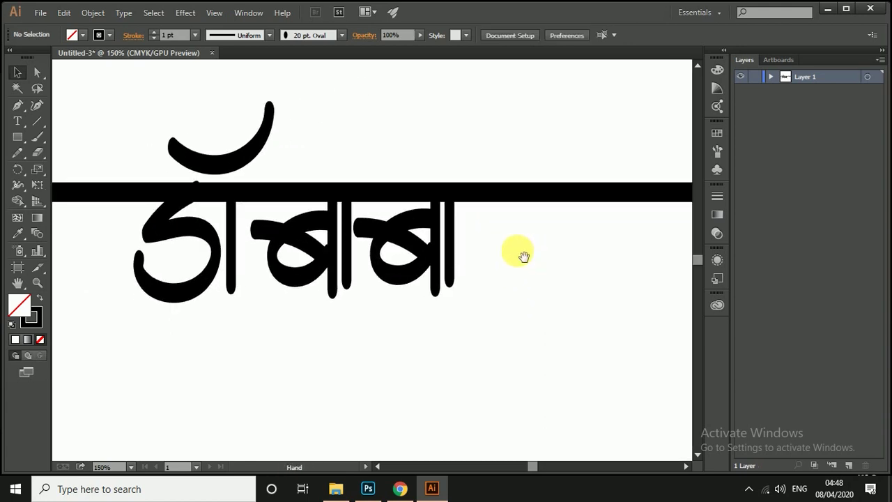
{"action": "left_click_drag", "start_coordinate": [437, 195], "coordinate": [483, 193]}
{"action": "left_click", "coordinate": [501, 237]}
Brush the curved main stroke of the letter स under the headline, to the right of बाबा, with a long descending tail.
{"action": "mouse_move", "coordinate": [510, 244]}
{"action": "left_mouse_down"}
{"action": "mouse_move", "coordinate": [420, 229]}
{"action": "mouse_move", "coordinate": [506, 241]}
{"action": "mouse_move", "coordinate": [464, 250]}
{"action": "mouse_move", "coordinate": [521, 232]}
{"action": "left_mouse_up"}
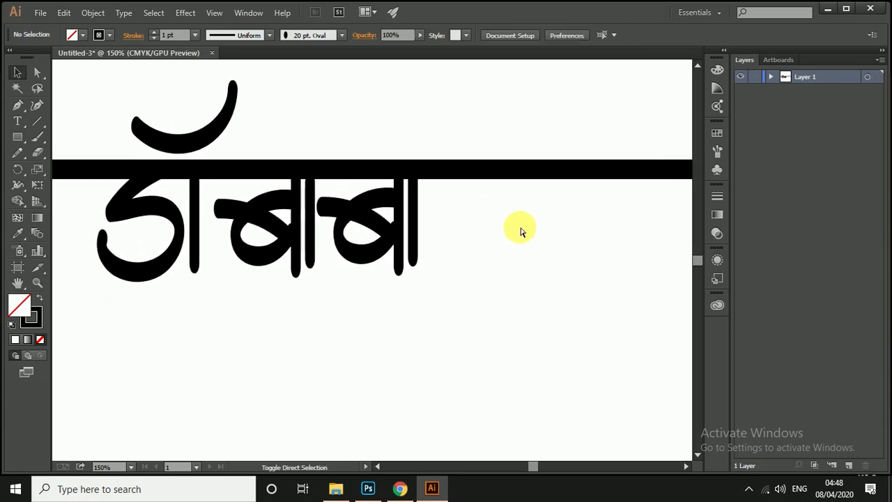
{"action": "left_click_drag", "start_coordinate": [541, 225], "coordinate": [505, 237]}
{"action": "scroll", "coordinate": [395, 161], "scroll_direction": "up", "scroll_amount": 1}
{"action": "left_click_drag", "start_coordinate": [494, 203], "coordinate": [336, 161]}
{"action": "key", "text": "ctrl+minus"}
{"action": "key", "text": "ctrl+equal"}
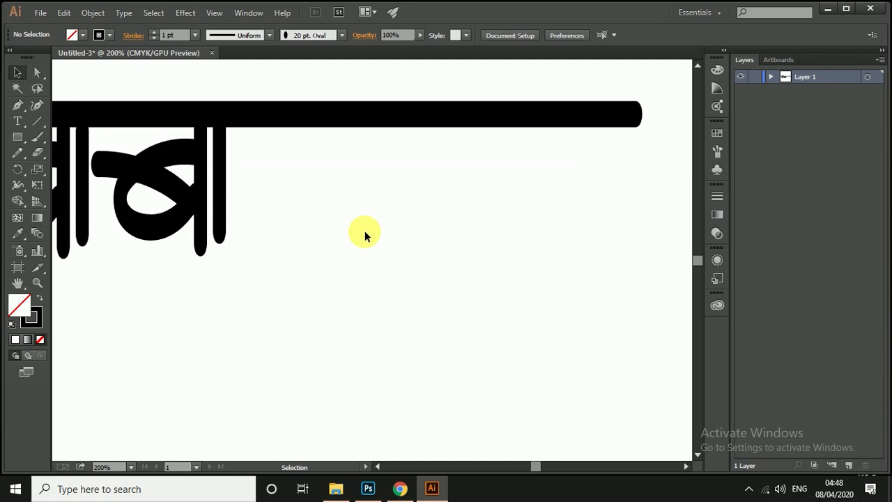
{"action": "mouse_move", "coordinate": [272, 175]}
{"action": "left_mouse_down"}
{"action": "mouse_move", "coordinate": [356, 143]}
{"action": "mouse_move", "coordinate": [257, 244]}
{"action": "mouse_move", "coordinate": [348, 230]}
{"action": "mouse_move", "coordinate": [600, 289]}
{"action": "left_mouse_up"}
{"action": "key", "text": "ctrl+z"}
{"action": "mouse_move", "coordinate": [263, 175]}
{"action": "left_mouse_down"}
{"action": "mouse_move", "coordinate": [331, 159]}
{"action": "mouse_move", "coordinate": [265, 247]}
{"action": "mouse_move", "coordinate": [371, 317]}
{"action": "left_mouse_up"}
Brush the slanting inner stroke of स, rising from its lower curve toward the headline.
{"action": "mouse_move", "coordinate": [325, 239]}
{"action": "left_mouse_down"}
{"action": "mouse_move", "coordinate": [394, 171]}
{"action": "mouse_move", "coordinate": [369, 175]}
{"action": "left_mouse_up"}
{"action": "key", "text": "ctrl+z"}
{"action": "key", "text": "ctrl+z"}
{"action": "mouse_move", "coordinate": [313, 235]}
{"action": "left_mouse_down"}
{"action": "mouse_move", "coordinate": [374, 179]}
{"action": "mouse_move", "coordinate": [394, 174]}
{"action": "left_mouse_up"}
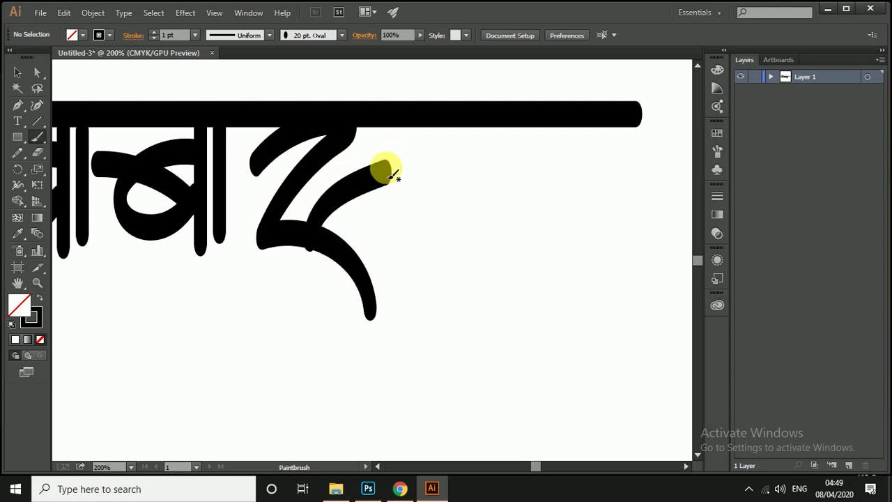
{"action": "left_click_drag", "start_coordinate": [315, 233], "coordinate": [375, 164]}
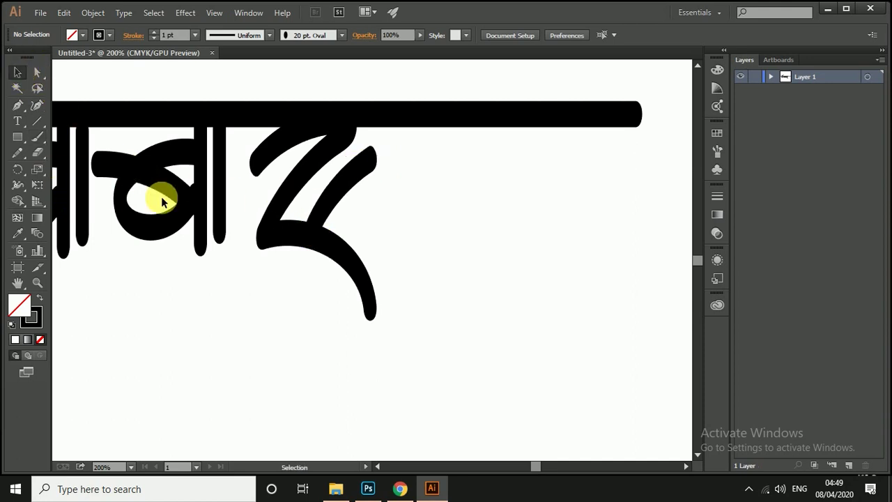
Copy the two vertical strokes of the second बा to the right side of स to form सा.
{"action": "mouse_move", "coordinate": [197, 190]}
{"action": "left_mouse_down"}
{"action": "mouse_move", "coordinate": [202, 173]}
{"action": "mouse_move", "coordinate": [374, 172]}
{"action": "left_mouse_up"}
{"action": "left_click", "coordinate": [409, 171]}
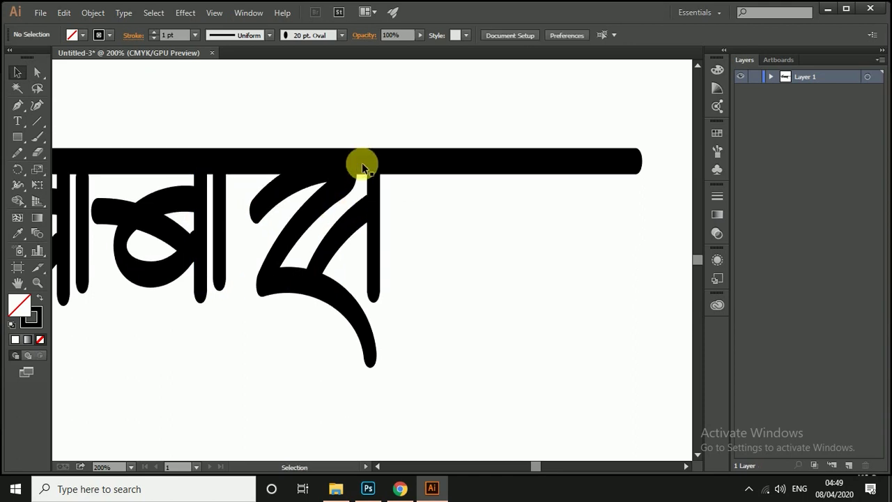
{"action": "scroll", "coordinate": [368, 168], "scroll_direction": "up", "scroll_amount": 1}
{"action": "left_click", "coordinate": [369, 204]}
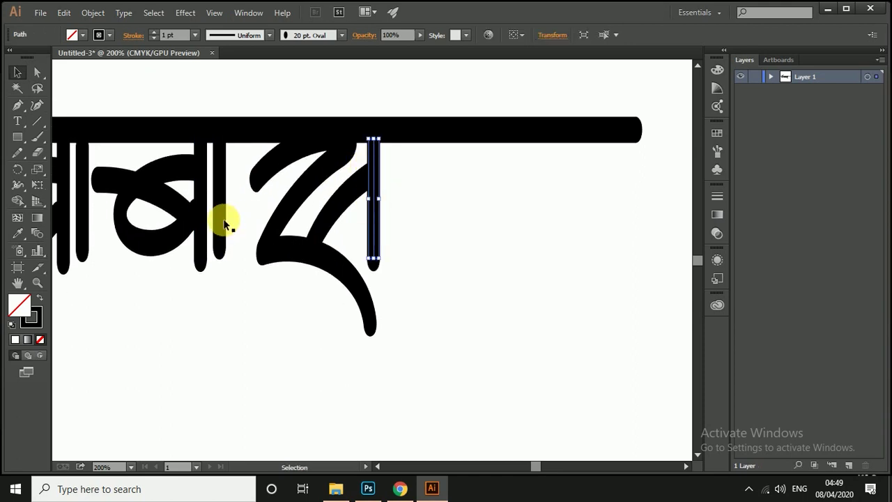
{"action": "left_click_drag", "start_coordinate": [216, 209], "coordinate": [394, 209]}
{"action": "left_click", "coordinate": [452, 203]}
Extend the headline stroke farther right past सा to make room for more letters.
{"action": "mouse_move", "coordinate": [398, 285]}
{"action": "left_mouse_down"}
{"action": "mouse_move", "coordinate": [561, 280]}
{"action": "mouse_move", "coordinate": [358, 282]}
{"action": "mouse_move", "coordinate": [305, 262]}
{"action": "mouse_move", "coordinate": [286, 282]}
{"action": "left_mouse_up"}
{"action": "left_click", "coordinate": [418, 145]}
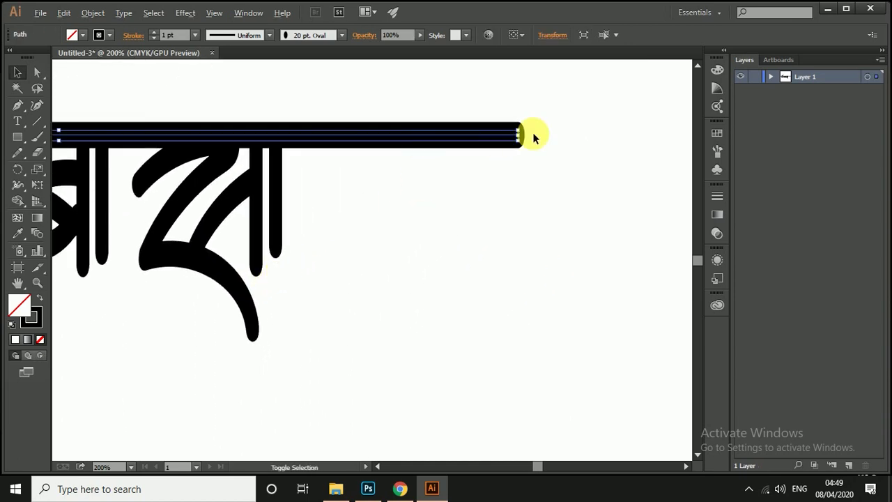
{"action": "left_click_drag", "start_coordinate": [519, 143], "coordinate": [535, 138]}
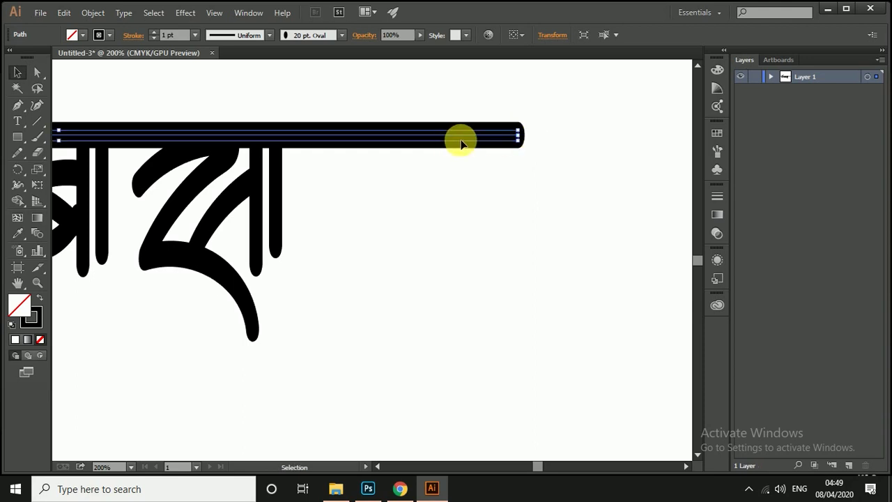
{"action": "left_click_drag", "start_coordinate": [520, 135], "coordinate": [541, 141]}
{"action": "left_click", "coordinate": [540, 150]}
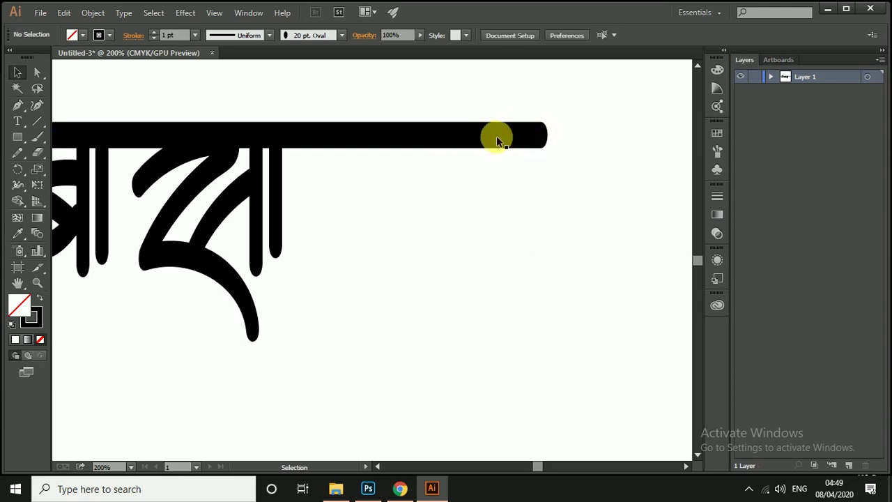
{"action": "key", "text": "ctrl+minus"}
{"action": "key", "text": "ctrl+minus"}
{"action": "key", "text": "ctrl+minus"}
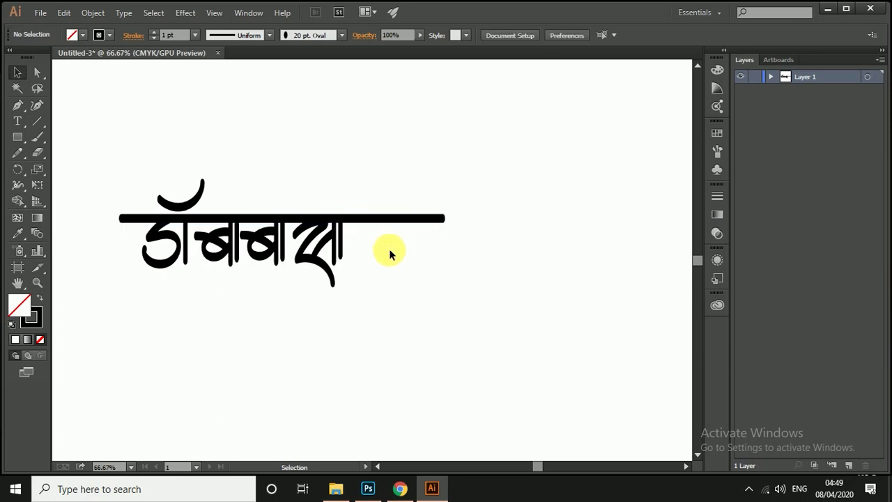
Brush the letter ह under the headline after सा, with a hooked middle and a curled lower end.
{"action": "key", "text": "ctrl+plus"}
{"action": "key", "text": "ctrl+plus"}
{"action": "key", "text": "ctrl+plus"}
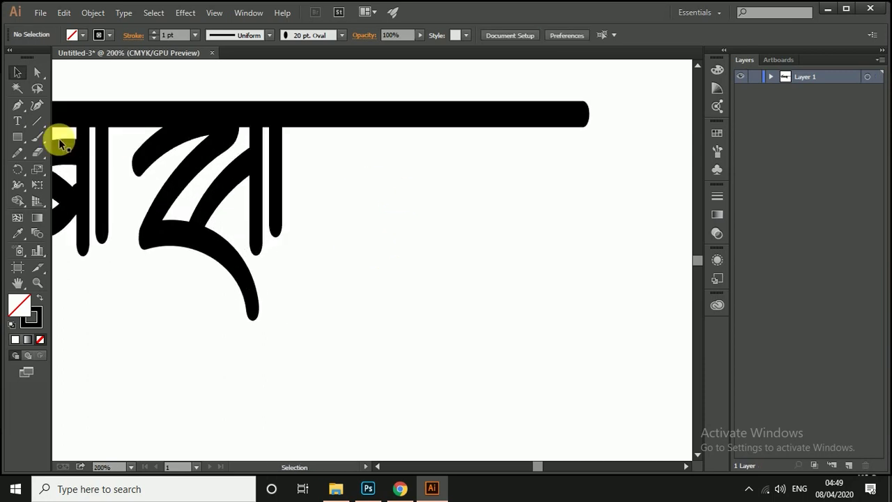
{"action": "left_click", "coordinate": [38, 137]}
{"action": "mouse_move", "coordinate": [337, 131]}
{"action": "left_mouse_down"}
{"action": "mouse_move", "coordinate": [309, 168]}
{"action": "mouse_move", "coordinate": [413, 199]}
{"action": "left_mouse_up"}
{"action": "key", "text": "ctrl+z"}
{"action": "mouse_move", "coordinate": [355, 130]}
{"action": "left_mouse_down"}
{"action": "mouse_move", "coordinate": [323, 181]}
{"action": "mouse_move", "coordinate": [394, 199]}
{"action": "left_mouse_up"}
{"action": "key", "text": "ctrl+z"}
{"action": "mouse_move", "coordinate": [358, 124]}
{"action": "left_mouse_down"}
{"action": "mouse_move", "coordinate": [395, 171]}
{"action": "mouse_move", "coordinate": [387, 200]}
{"action": "left_mouse_up"}
{"action": "left_click_drag", "start_coordinate": [335, 175], "coordinate": [408, 237]}
{"action": "key", "text": "ctrl+z"}
{"action": "mouse_move", "coordinate": [319, 179]}
{"action": "left_mouse_down"}
{"action": "mouse_move", "coordinate": [404, 317]}
{"action": "mouse_move", "coordinate": [409, 257]}
{"action": "left_mouse_up"}
{"action": "key", "text": "ctrl+z"}
{"action": "scroll", "coordinate": [328, 208], "scroll_direction": "up", "scroll_amount": 1}
{"action": "key", "text": "ctrl+z"}
{"action": "left_click_drag", "start_coordinate": [324, 229], "coordinate": [395, 311]}
{"action": "key", "text": "ctrl+z"}
{"action": "left_click_drag", "start_coordinate": [342, 230], "coordinate": [362, 308]}
{"action": "left_click_drag", "start_coordinate": [290, 222], "coordinate": [430, 379]}
Brush a long sweeping vowel stroke above the headline, from over ह leftward to a curl above बाबा.
{"action": "key", "text": "ctrl+minus"}
{"action": "left_click_drag", "start_coordinate": [492, 364], "coordinate": [494, 370]}
{"action": "mouse_move", "coordinate": [448, 300]}
{"action": "left_mouse_down"}
{"action": "mouse_move", "coordinate": [278, 143]}
{"action": "mouse_move", "coordinate": [325, 157]}
{"action": "left_mouse_up"}
{"action": "key", "text": "ctrl+z"}
{"action": "left_click_drag", "start_coordinate": [448, 298], "coordinate": [205, 245]}
{"action": "key", "text": "ctrl+z"}
{"action": "mouse_move", "coordinate": [467, 282]}
{"action": "left_mouse_down"}
{"action": "mouse_move", "coordinate": [428, 299]}
{"action": "mouse_move", "coordinate": [250, 239]}
{"action": "left_mouse_up"}
{"action": "key", "text": "ctrl+z"}
{"action": "mouse_move", "coordinate": [460, 293]}
{"action": "left_mouse_down"}
{"action": "mouse_move", "coordinate": [245, 193]}
{"action": "mouse_move", "coordinate": [251, 247]}
{"action": "left_mouse_up"}
{"action": "scroll", "coordinate": [617, 146], "scroll_direction": "down", "scroll_amount": 5}
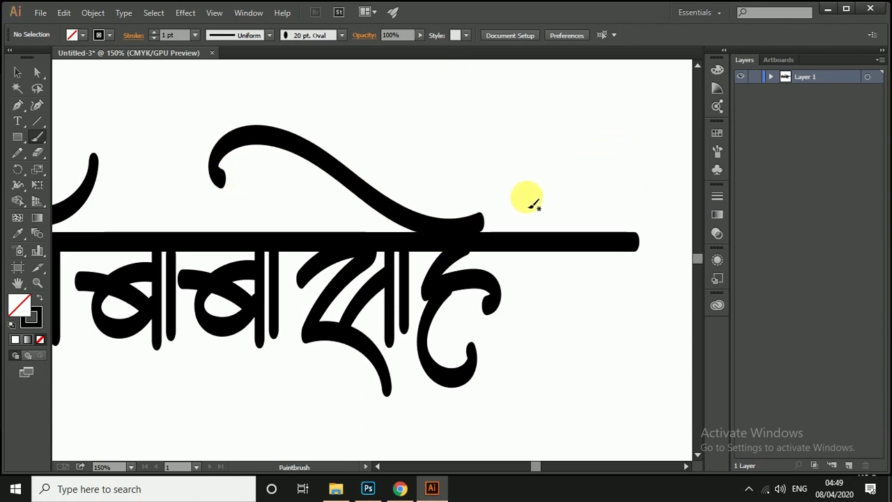
Brush the letter ब under the headline after हे, with a straight stem, a rounded bowl and a diagonal crossing it.
{"action": "key", "text": "ctrl+plus"}
{"action": "key", "text": "space"}
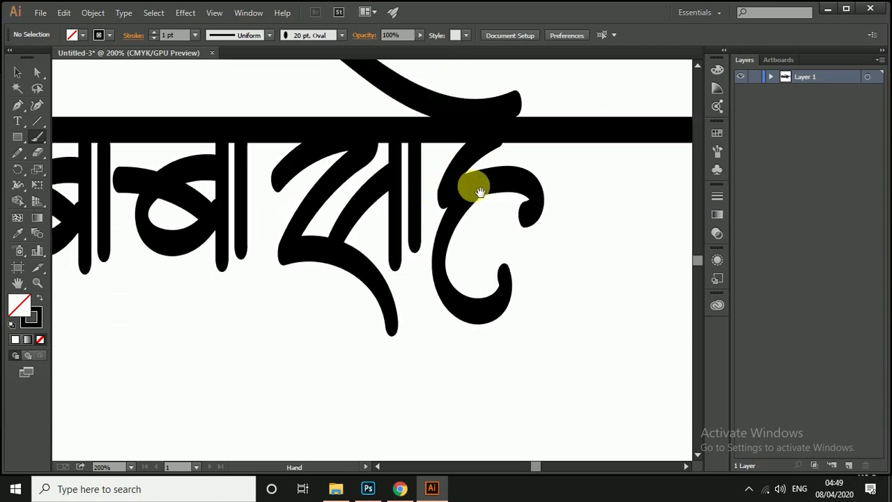
{"action": "left_click_drag", "start_coordinate": [509, 180], "coordinate": [317, 209]}
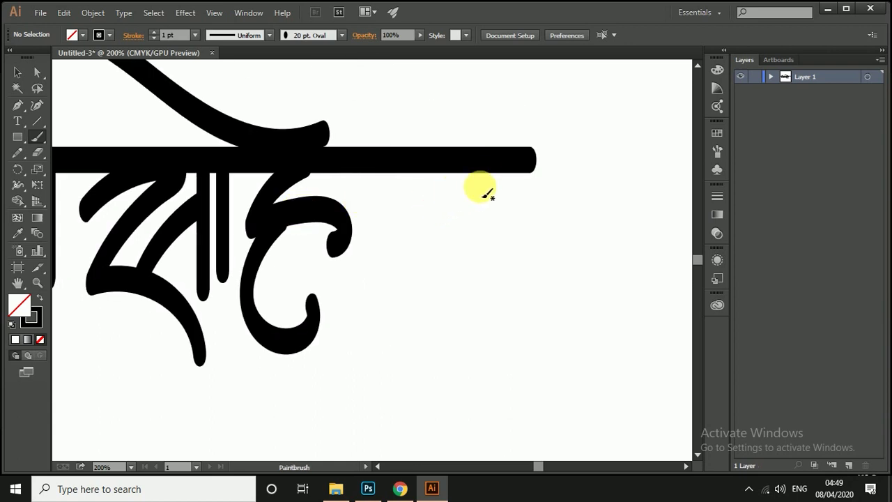
{"action": "left_click_drag", "start_coordinate": [465, 171], "coordinate": [457, 292]}
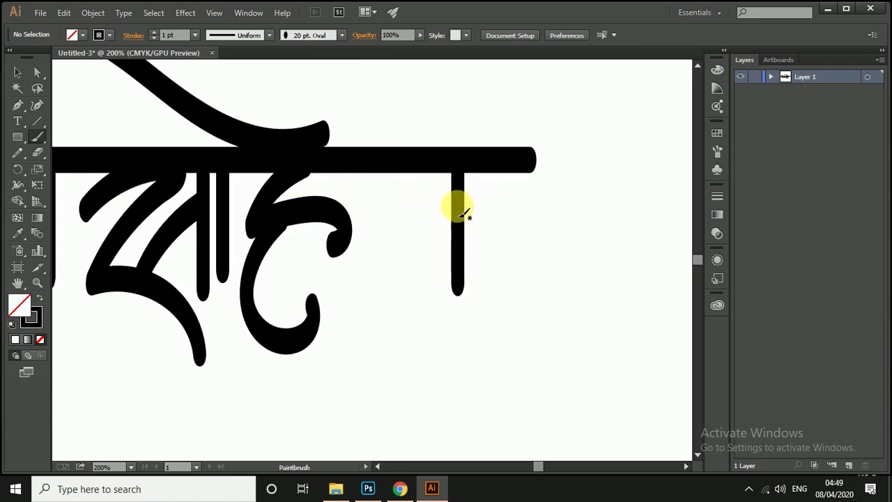
{"action": "mouse_move", "coordinate": [443, 187]}
{"action": "left_mouse_down"}
{"action": "mouse_move", "coordinate": [455, 241]}
{"action": "mouse_move", "coordinate": [453, 230]}
{"action": "mouse_move", "coordinate": [439, 244]}
{"action": "left_mouse_up"}
{"action": "key", "text": "ctrl+z"}
{"action": "key", "text": "ctrl+z"}
{"action": "key", "text": "ctrl+z"}
{"action": "mouse_move", "coordinate": [435, 193]}
{"action": "left_mouse_down"}
{"action": "mouse_move", "coordinate": [444, 259]}
{"action": "mouse_move", "coordinate": [457, 238]}
{"action": "mouse_move", "coordinate": [388, 213]}
{"action": "left_mouse_up"}
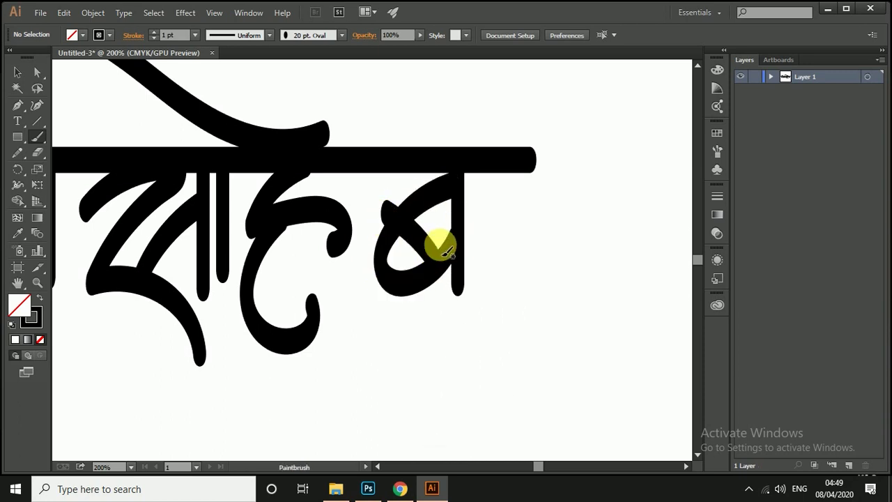
Brush a second straight horizontal headline stroke below the डॉ बाबासाहेब line, slightly shorter than the first one.
{"action": "key", "text": "ctrl+minus"}
{"action": "key", "text": "ctrl+minus"}
{"action": "key", "text": "ctrl+minus"}
{"action": "key", "text": "ctrl+minus"}
{"action": "key", "text": "ctrl+plus"}
{"action": "key", "text": "ctrl+plus"}
{"action": "left_click_drag", "start_coordinate": [156, 264], "coordinate": [306, 261]}
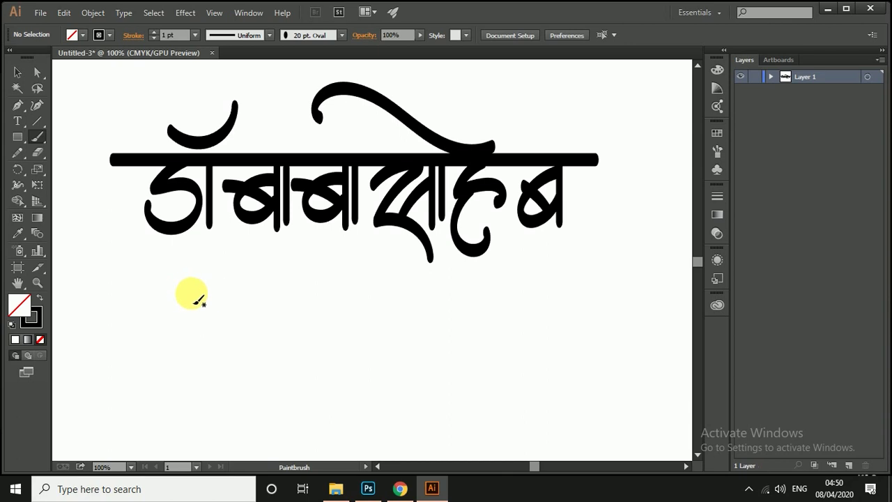
{"action": "left_click_drag", "start_coordinate": [183, 294], "coordinate": [536, 273]}
{"action": "scroll", "coordinate": [198, 292], "scroll_direction": "down", "scroll_amount": 3}
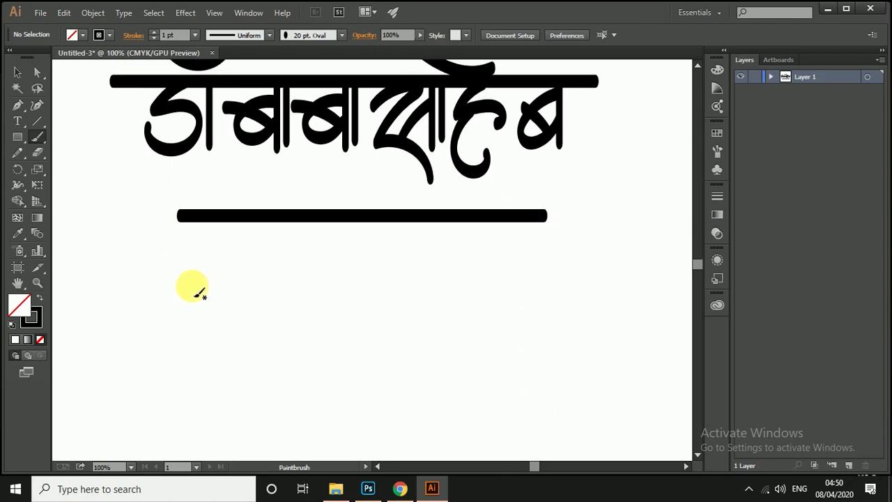
Brush the letter अ under the start of the second headline, with a long tail sweeping leftward into a curl and a straight stem.
{"action": "key", "text": "ctrl+plus"}
{"action": "left_click_drag", "start_coordinate": [159, 215], "coordinate": [310, 242]}
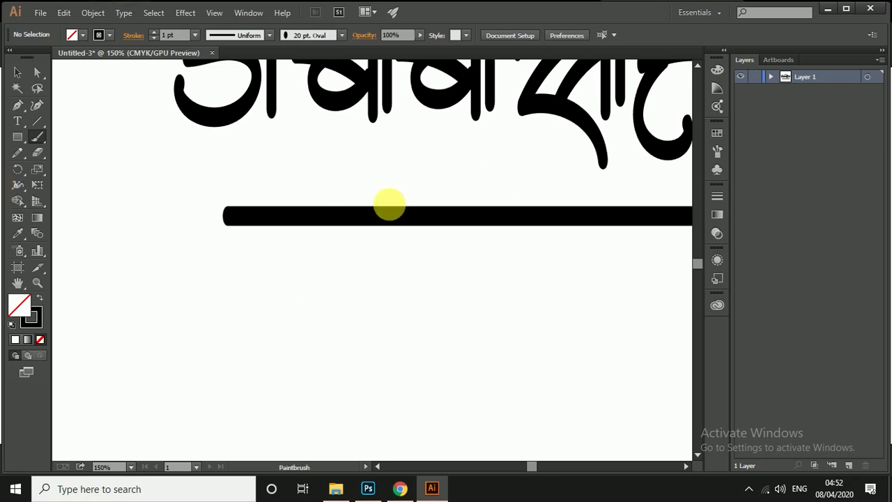
{"action": "key", "text": "ctrl+minus"}
{"action": "key", "text": "ctrl+plus"}
{"action": "left_click_drag", "start_coordinate": [454, 243], "coordinate": [361, 275]}
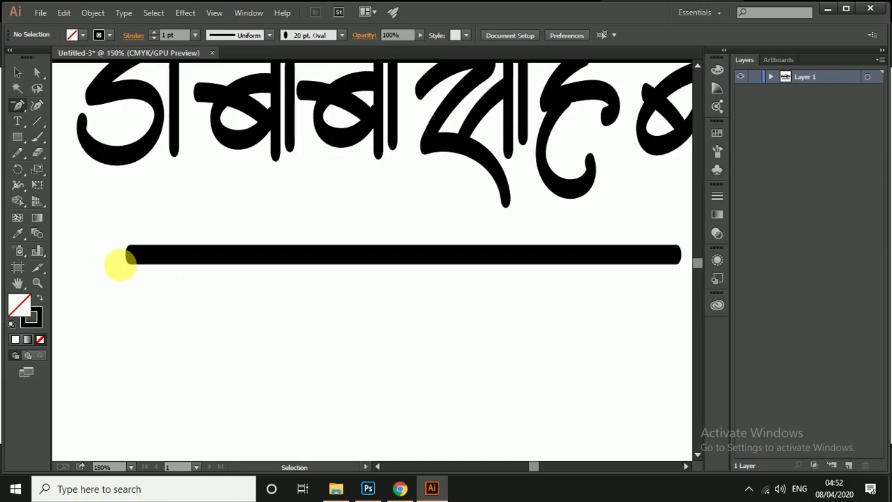
{"action": "left_click", "coordinate": [39, 139]}
{"action": "mouse_move", "coordinate": [139, 253]}
{"action": "left_mouse_down"}
{"action": "mouse_move", "coordinate": [315, 191]}
{"action": "mouse_move", "coordinate": [250, 217]}
{"action": "left_mouse_up"}
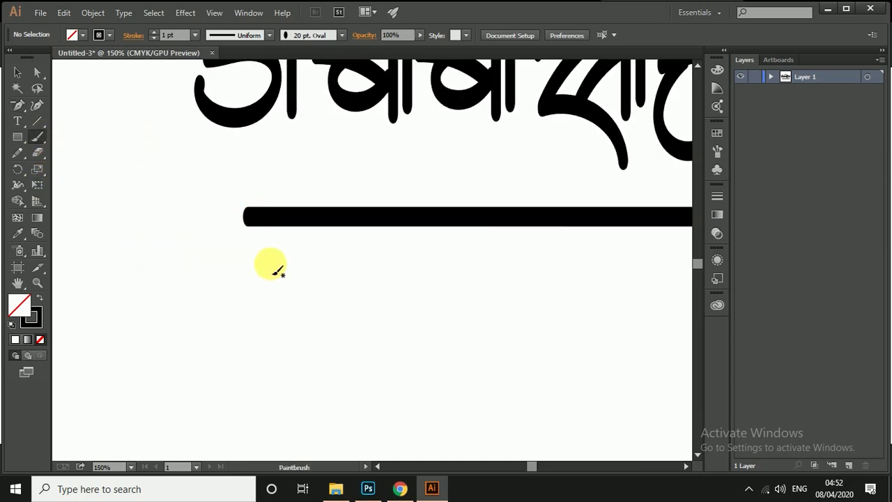
{"action": "mouse_move", "coordinate": [256, 271]}
{"action": "left_mouse_down"}
{"action": "mouse_move", "coordinate": [268, 246]}
{"action": "mouse_move", "coordinate": [311, 239]}
{"action": "left_mouse_up"}
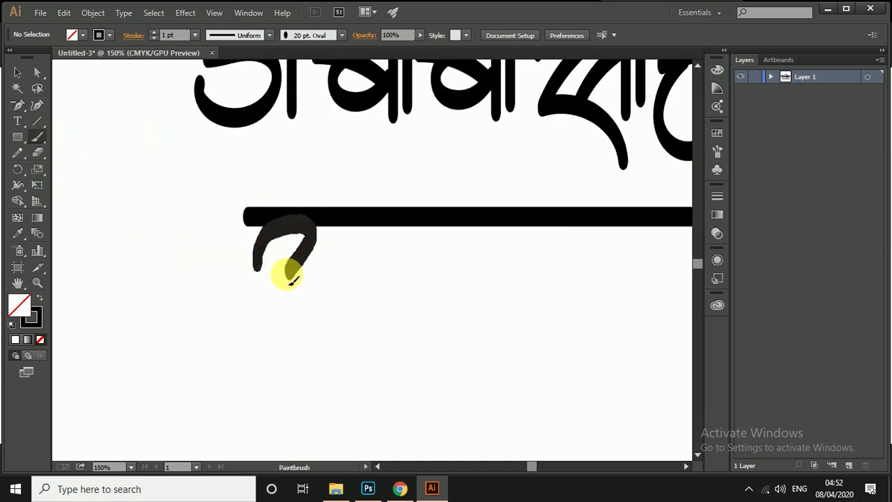
{"action": "mouse_move", "coordinate": [284, 293]}
{"action": "left_mouse_down"}
{"action": "mouse_move", "coordinate": [324, 309]}
{"action": "mouse_move", "coordinate": [313, 334]}
{"action": "mouse_move", "coordinate": [266, 330]}
{"action": "mouse_move", "coordinate": [200, 246]}
{"action": "mouse_move", "coordinate": [137, 216]}
{"action": "left_mouse_up"}
{"action": "left_click_drag", "start_coordinate": [110, 247], "coordinate": [110, 262]}
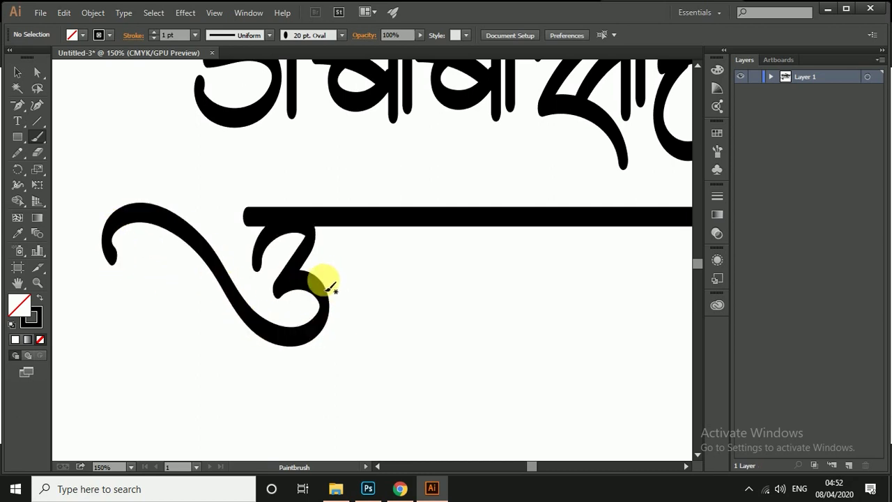
{"action": "mouse_move", "coordinate": [341, 259]}
{"action": "left_mouse_down"}
{"action": "mouse_move", "coordinate": [351, 237]}
{"action": "mouse_move", "coordinate": [347, 324]}
{"action": "left_mouse_up"}
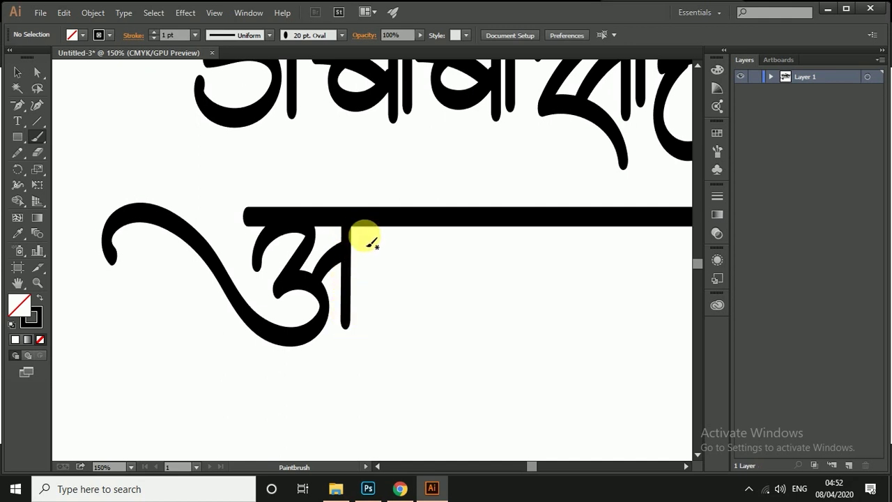
Duplicate the vertical stem of अ just to its right, slightly higher, to form आ.
{"action": "left_click_drag", "start_coordinate": [365, 230], "coordinate": [394, 257]}
{"action": "key", "text": "ctrl+z"}
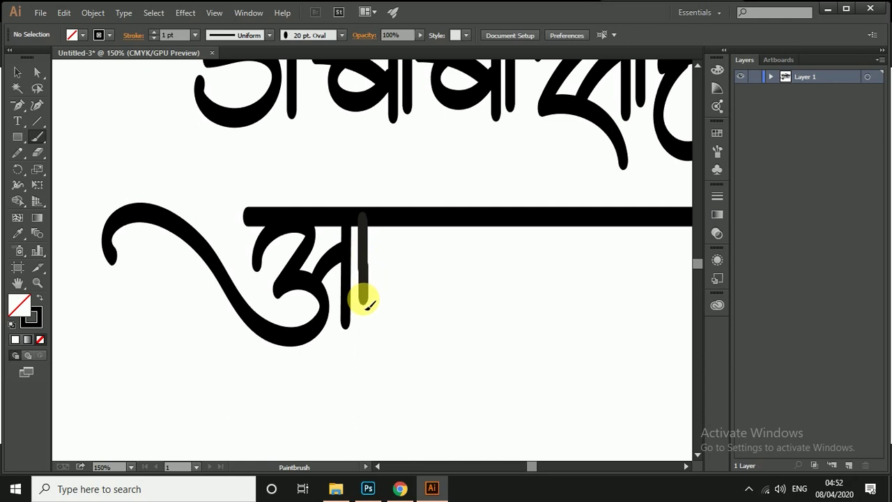
{"action": "scroll", "coordinate": [369, 282], "scroll_direction": "up", "scroll_amount": 1}
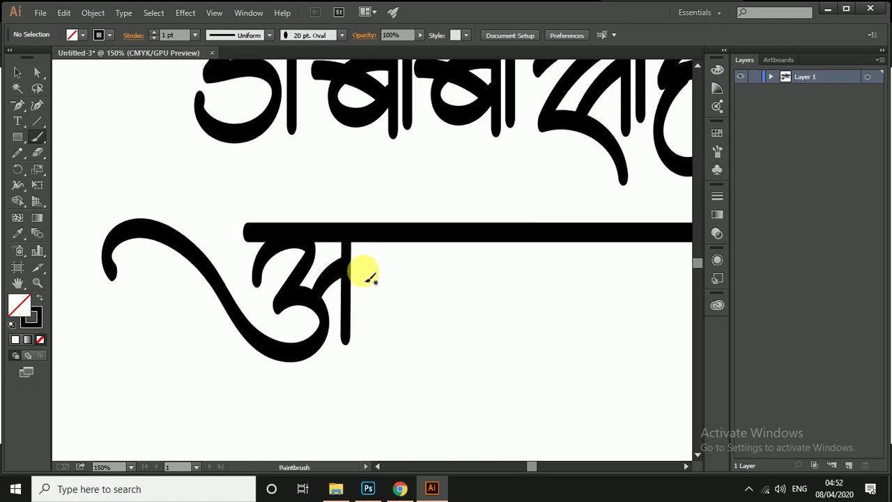
{"action": "left_click", "coordinate": [16, 73]}
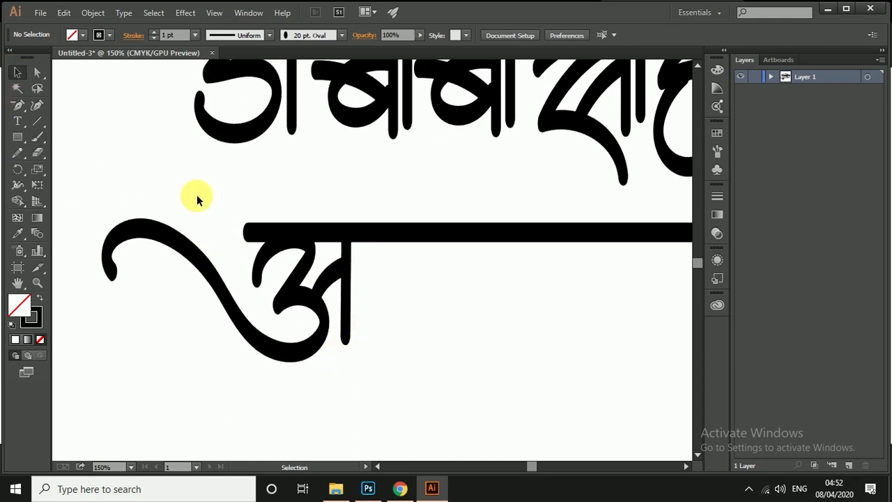
{"action": "left_click", "coordinate": [845, 8]}
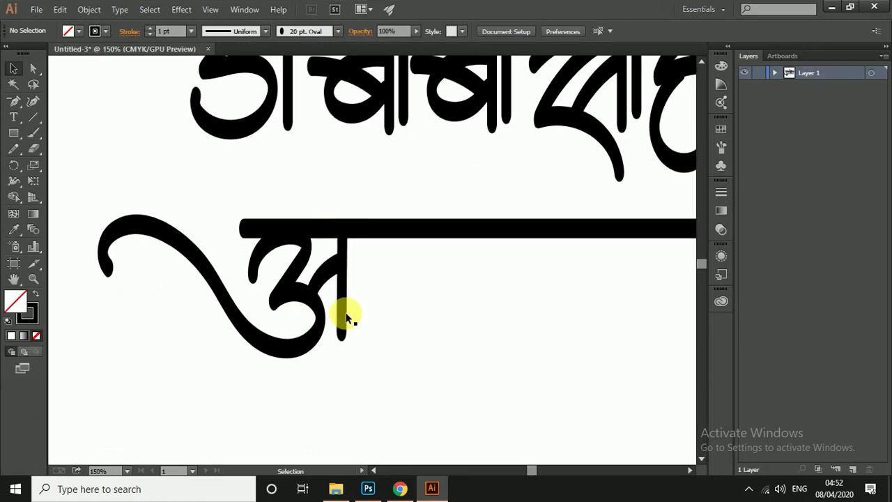
{"action": "left_click", "coordinate": [342, 317]}
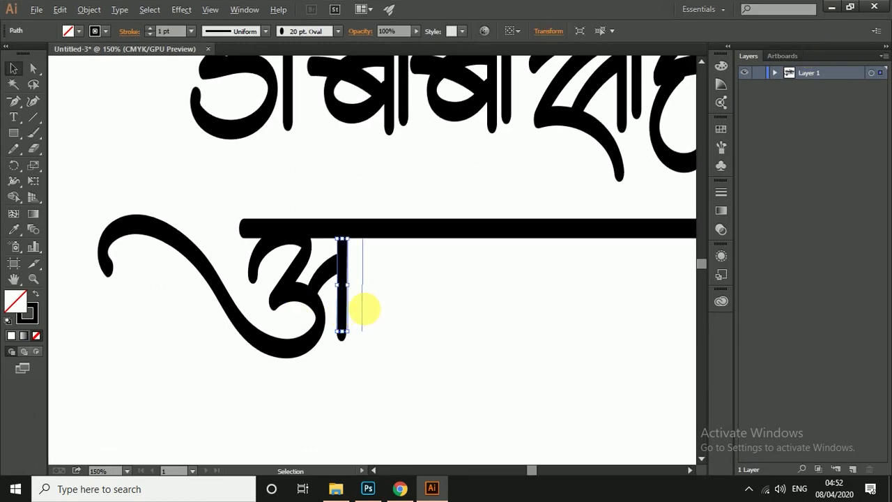
{"action": "left_click_drag", "start_coordinate": [363, 310], "coordinate": [356, 296]}
{"action": "left_click", "coordinate": [379, 304]}
{"action": "left_click", "coordinate": [408, 305]}
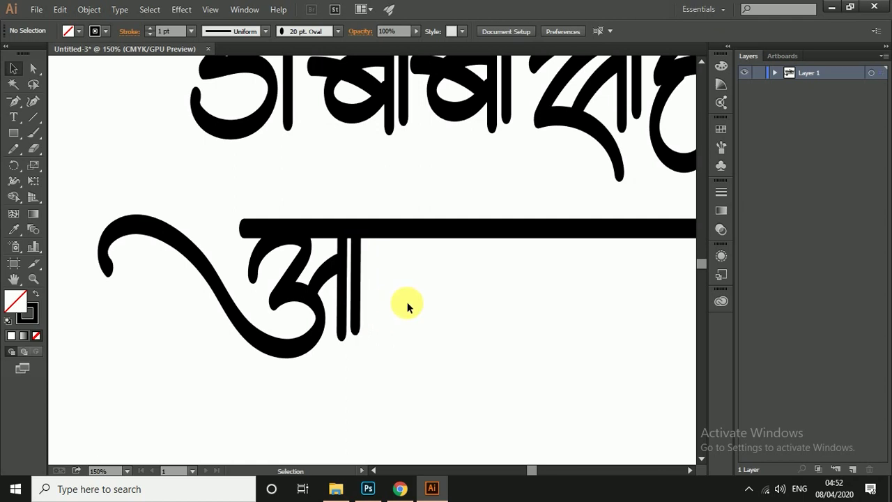
Brush a filled oval anusvara dot above the headline over the stems of आ to form आं.
{"action": "scroll", "coordinate": [398, 299], "scroll_direction": "up", "scroll_amount": 2}
{"action": "scroll", "coordinate": [390, 314], "scroll_direction": "right", "scroll_amount": 1}
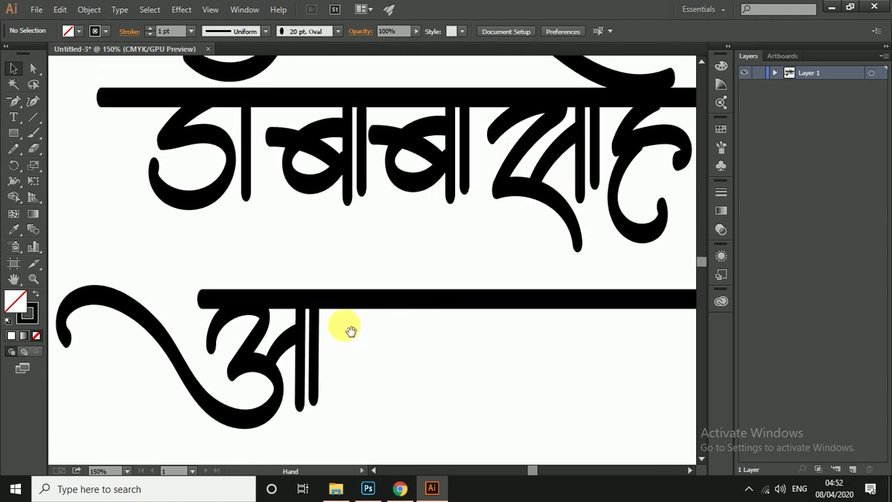
{"action": "left_click", "coordinate": [35, 136]}
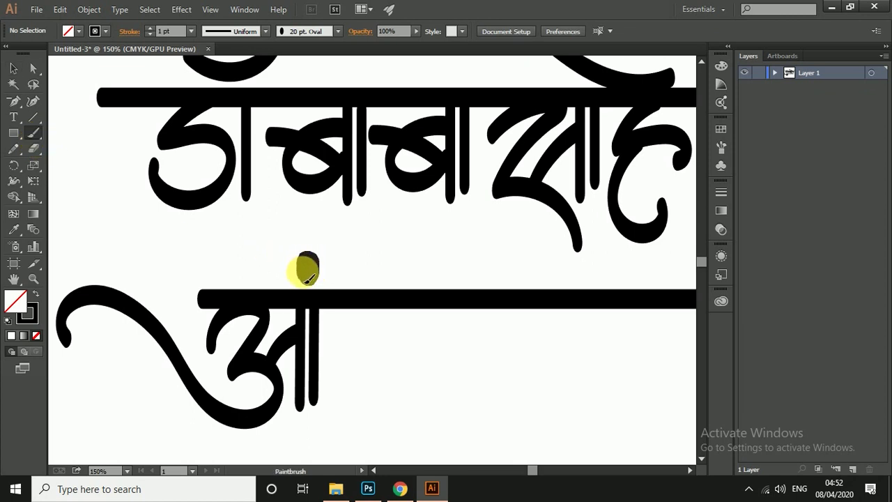
Brush a straight vertical stem hanging from the second headline after आं and shift it slightly right.
{"action": "scroll", "coordinate": [286, 268], "scroll_direction": "down", "scroll_amount": 2}
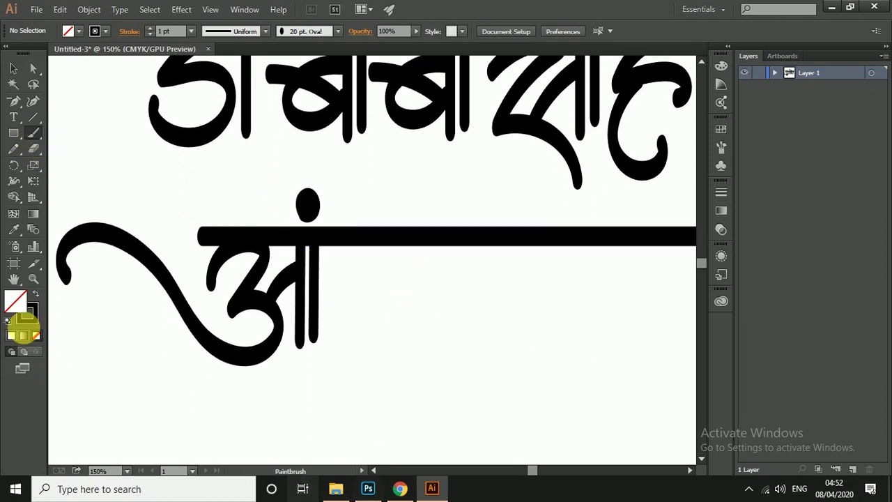
{"action": "scroll", "coordinate": [257, 346], "scroll_direction": "down", "scroll_amount": 1}
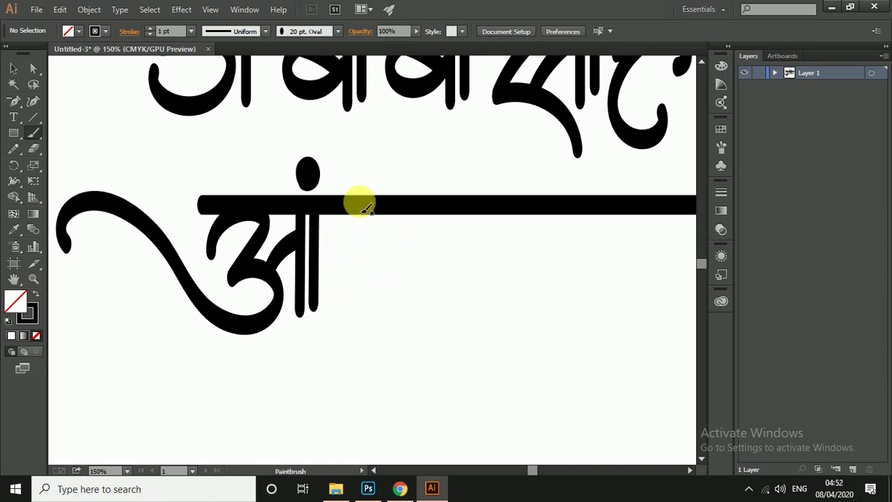
{"action": "mouse_move", "coordinate": [376, 243]}
{"action": "left_mouse_down"}
{"action": "mouse_move", "coordinate": [341, 299]}
{"action": "mouse_move", "coordinate": [379, 273]}
{"action": "left_mouse_up"}
{"action": "key", "text": "ctrl+z"}
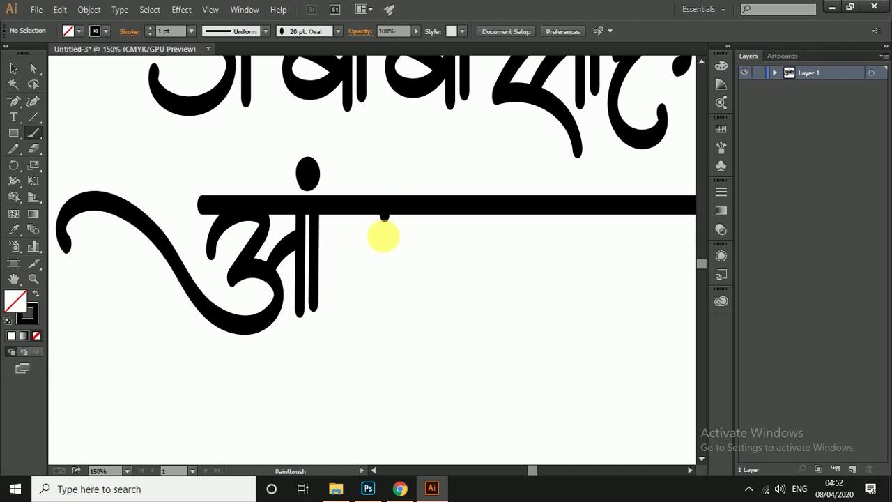
{"action": "left_click_drag", "start_coordinate": [383, 207], "coordinate": [383, 312]}
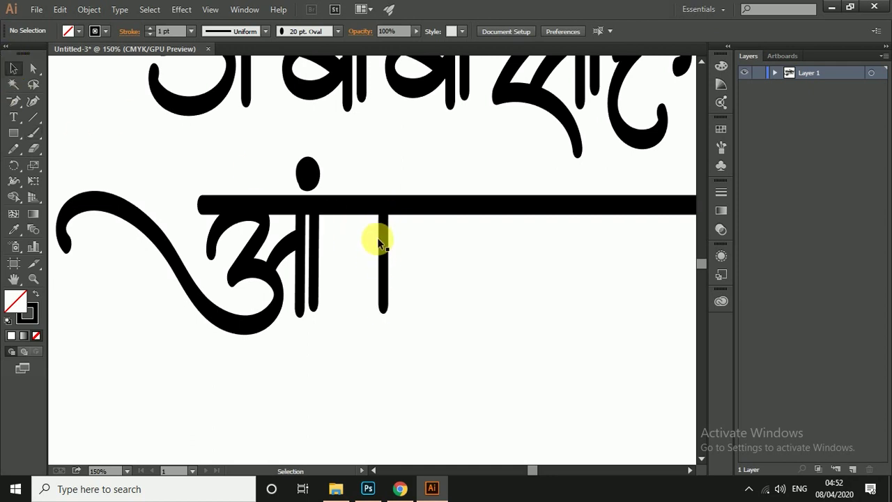
{"action": "left_click_drag", "start_coordinate": [386, 262], "coordinate": [389, 262]}
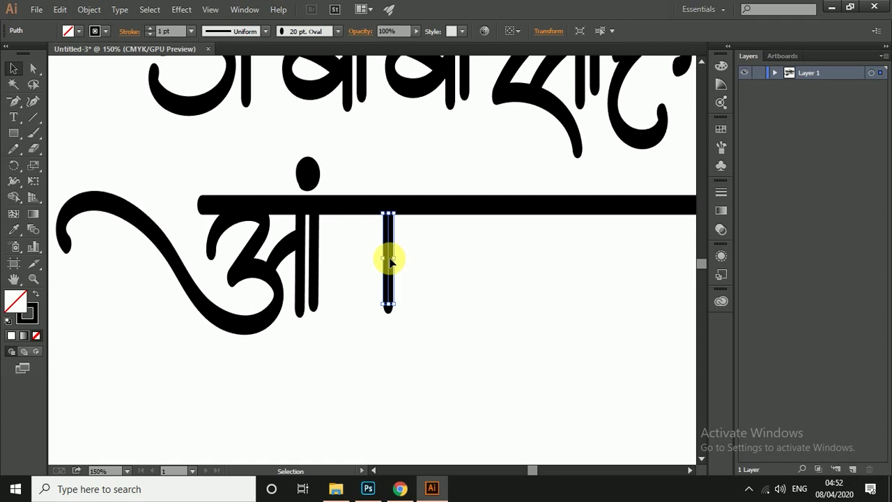
{"action": "left_click", "coordinate": [423, 261]}
Brush a rounded bowl from the new stem after आं to form a व shape.
{"action": "key", "text": "ctrl+plus"}
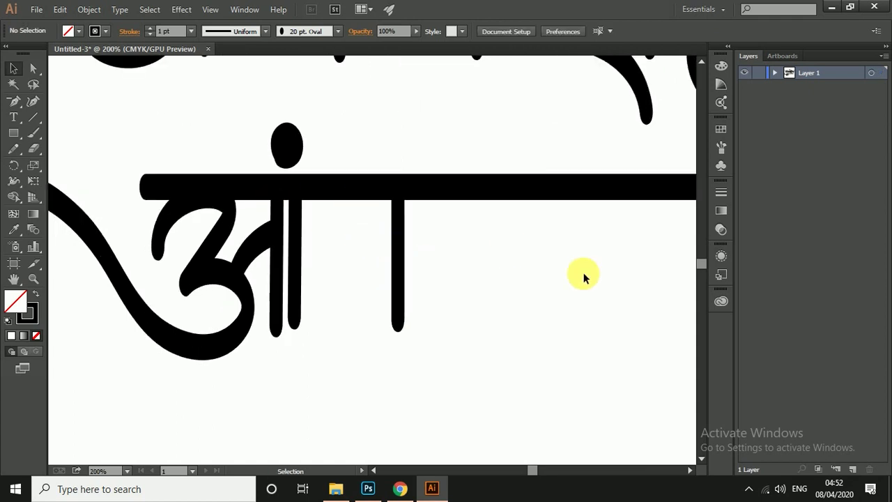
{"action": "key", "text": "ctrl+plus"}
{"action": "left_click", "coordinate": [35, 137]}
{"action": "mouse_move", "coordinate": [419, 235]}
{"action": "left_mouse_down"}
{"action": "mouse_move", "coordinate": [343, 271]}
{"action": "mouse_move", "coordinate": [426, 311]}
{"action": "mouse_move", "coordinate": [321, 276]}
{"action": "mouse_move", "coordinate": [418, 299]}
{"action": "left_mouse_up"}
{"action": "key", "text": "ctrl+z"}
{"action": "key", "text": "ctrl+z"}
{"action": "mouse_move", "coordinate": [411, 238]}
{"action": "left_mouse_down"}
{"action": "mouse_move", "coordinate": [337, 256]}
{"action": "mouse_move", "coordinate": [320, 337]}
{"action": "mouse_move", "coordinate": [397, 333]}
{"action": "left_mouse_up"}
{"action": "left_click_drag", "start_coordinate": [423, 304], "coordinate": [425, 301]}
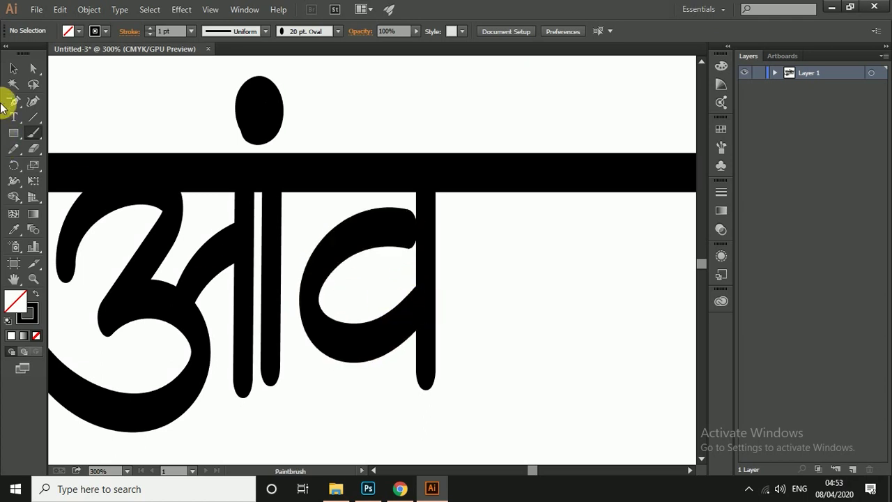
Shift the bowl of the व slightly right so its ends overlap the stem.
{"action": "left_click", "coordinate": [11, 69]}
{"action": "left_click", "coordinate": [354, 240]}
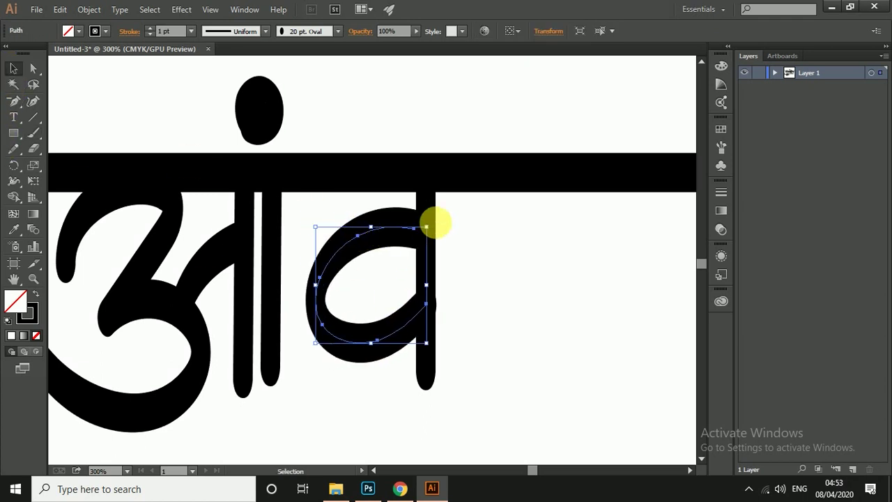
{"action": "left_click_drag", "start_coordinate": [433, 226], "coordinate": [435, 231]}
{"action": "left_click", "coordinate": [509, 234]}
Brush a diagonal stroke across the inside of the bowl to turn व into ब.
{"action": "key", "text": "ctrl+minus"}
{"action": "key", "text": "ctrl+minus"}
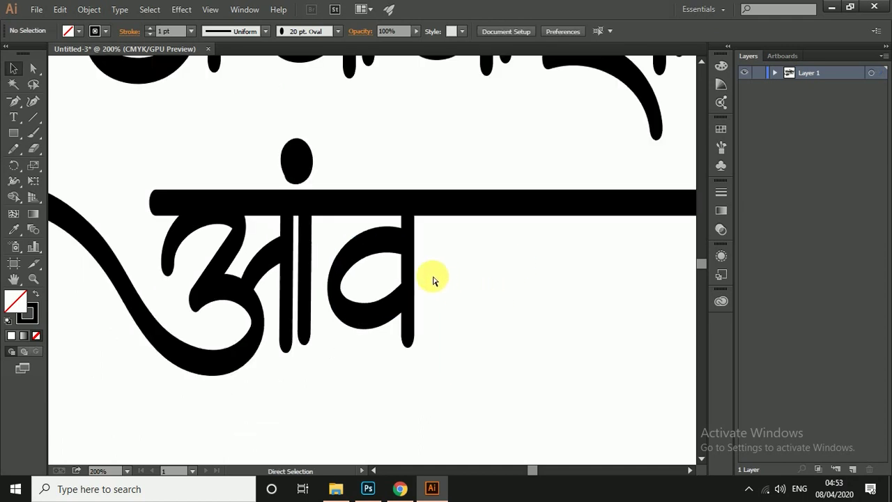
{"action": "key", "text": "ctrl+equal"}
{"action": "key", "text": "ctrl+minus"}
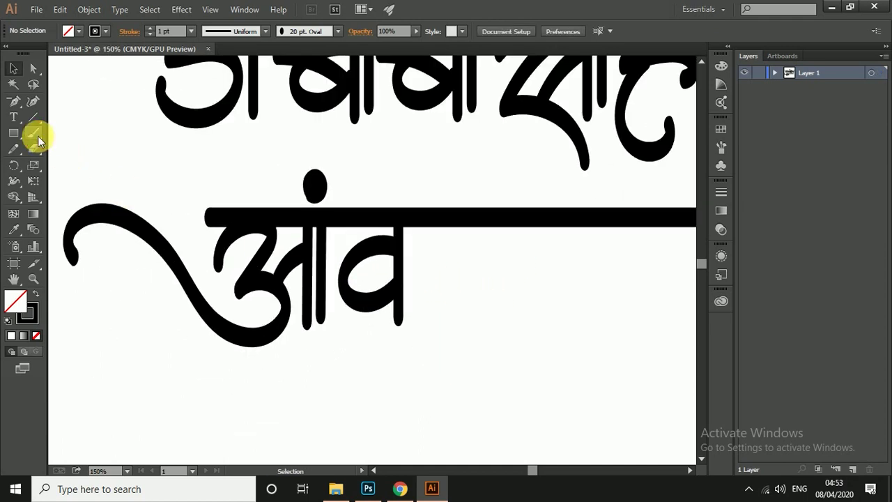
{"action": "left_click", "coordinate": [36, 136]}
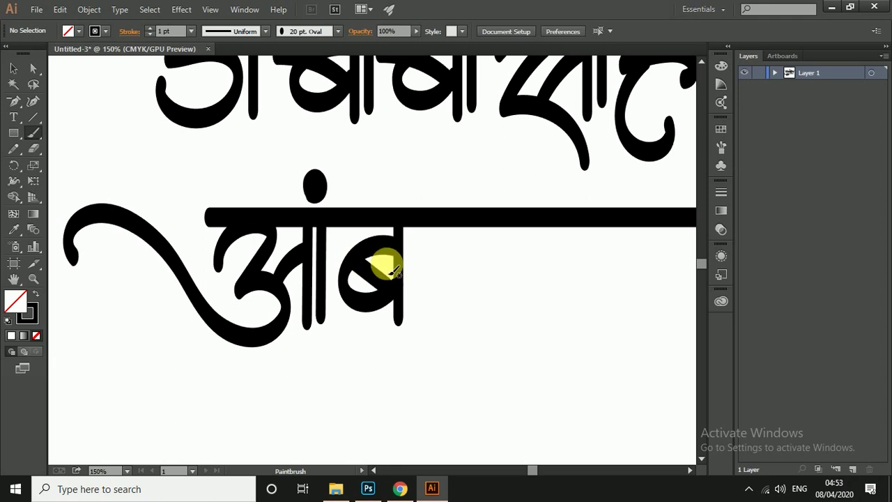
Brush a sweeping vowel stroke above the second headline, from over ब leftward in an arch above आं, to form बे.
{"action": "scroll", "coordinate": [384, 258], "scroll_direction": "up", "scroll_amount": 3}
{"action": "mouse_move", "coordinate": [410, 310]}
{"action": "left_mouse_down"}
{"action": "mouse_move", "coordinate": [347, 284]}
{"action": "mouse_move", "coordinate": [215, 258]}
{"action": "left_mouse_up"}
{"action": "key", "text": "ctrl+z"}
{"action": "mouse_move", "coordinate": [409, 314]}
{"action": "left_mouse_down"}
{"action": "mouse_move", "coordinate": [297, 258]}
{"action": "mouse_move", "coordinate": [233, 279]}
{"action": "left_mouse_up"}
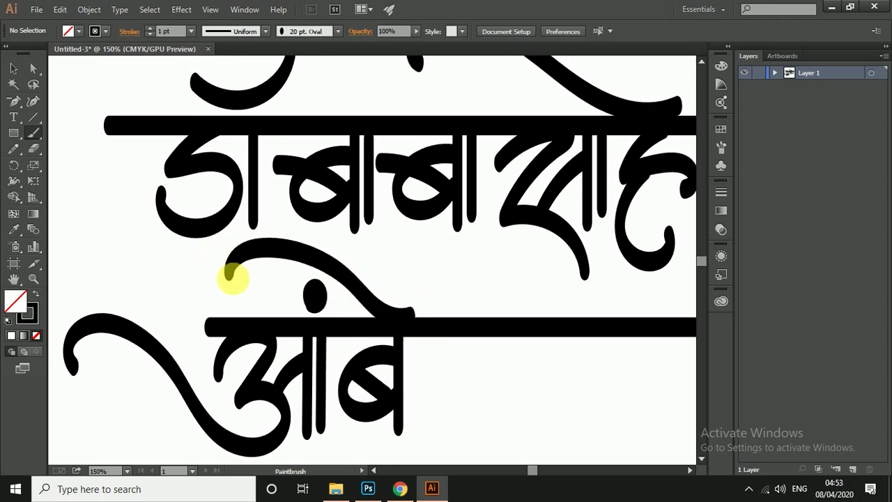
Brush the letter ड under the second headline after बे, with a slanted upper stroke and a rounded open bowl, redoing unsatisfactory attempts.
{"action": "scroll", "coordinate": [348, 278], "scroll_direction": "down", "scroll_amount": 3}
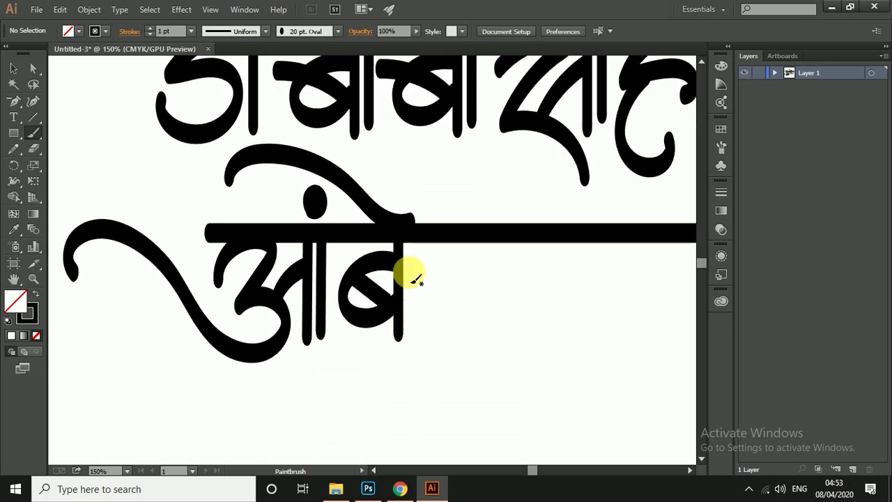
{"action": "scroll", "coordinate": [429, 279], "scroll_direction": "down", "scroll_amount": 1}
{"action": "key", "text": "ctrl+equal"}
{"action": "mouse_move", "coordinate": [449, 222]}
{"action": "left_mouse_down"}
{"action": "mouse_move", "coordinate": [341, 223]}
{"action": "mouse_move", "coordinate": [302, 239]}
{"action": "mouse_move", "coordinate": [272, 266]}
{"action": "mouse_move", "coordinate": [271, 289]}
{"action": "mouse_move", "coordinate": [320, 273]}
{"action": "mouse_move", "coordinate": [330, 324]}
{"action": "mouse_move", "coordinate": [275, 318]}
{"action": "left_mouse_up"}
{"action": "key", "text": "ctrl+z"}
{"action": "mouse_move", "coordinate": [323, 223]}
{"action": "left_mouse_down"}
{"action": "mouse_move", "coordinate": [303, 232]}
{"action": "mouse_move", "coordinate": [283, 290]}
{"action": "mouse_move", "coordinate": [361, 285]}
{"action": "mouse_move", "coordinate": [320, 348]}
{"action": "mouse_move", "coordinate": [280, 313]}
{"action": "left_mouse_up"}
{"action": "key", "text": "ctrl+z"}
{"action": "mouse_move", "coordinate": [340, 223]}
{"action": "left_mouse_down"}
{"action": "mouse_move", "coordinate": [283, 261]}
{"action": "mouse_move", "coordinate": [369, 322]}
{"action": "mouse_move", "coordinate": [286, 317]}
{"action": "left_mouse_up"}
{"action": "key", "text": "ctrl+z"}
{"action": "mouse_move", "coordinate": [318, 212]}
{"action": "left_mouse_down"}
{"action": "mouse_move", "coordinate": [255, 287]}
{"action": "mouse_move", "coordinate": [348, 282]}
{"action": "mouse_move", "coordinate": [282, 338]}
{"action": "mouse_move", "coordinate": [277, 279]}
{"action": "mouse_move", "coordinate": [351, 284]}
{"action": "mouse_move", "coordinate": [282, 310]}
{"action": "left_mouse_up"}
{"action": "key", "text": "ctrl+z"}
{"action": "scroll", "coordinate": [376, 285], "scroll_direction": "down", "scroll_amount": 1}
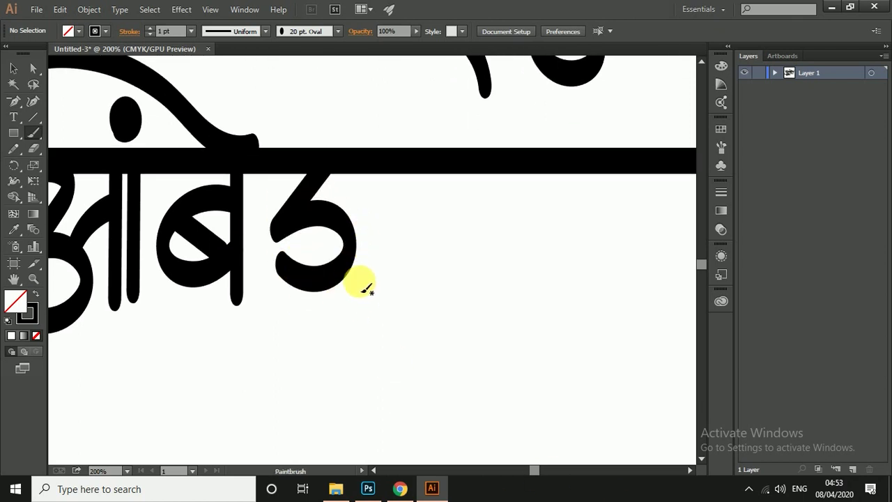
Move ड slightly left so it sits closer to बे under the second headline.
{"action": "left_click", "coordinate": [14, 69]}
{"action": "left_click", "coordinate": [293, 216]}
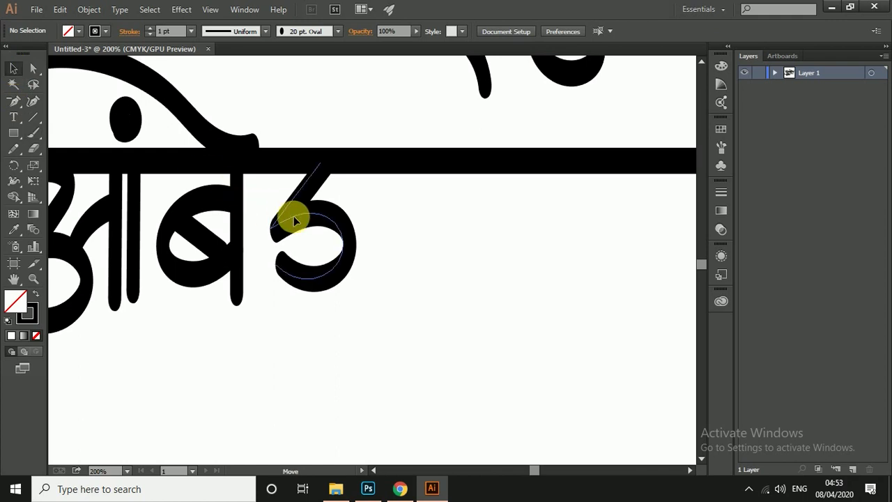
{"action": "left_click", "coordinate": [402, 261]}
Brush the letter क after ड, with a closed loop joined to an open hook and a short vertical stem between them.
{"action": "scroll", "coordinate": [402, 261], "scroll_direction": "up", "scroll_amount": 1}
{"action": "key", "text": "ctrl+minus"}
{"action": "key", "text": "ctrl+minus"}
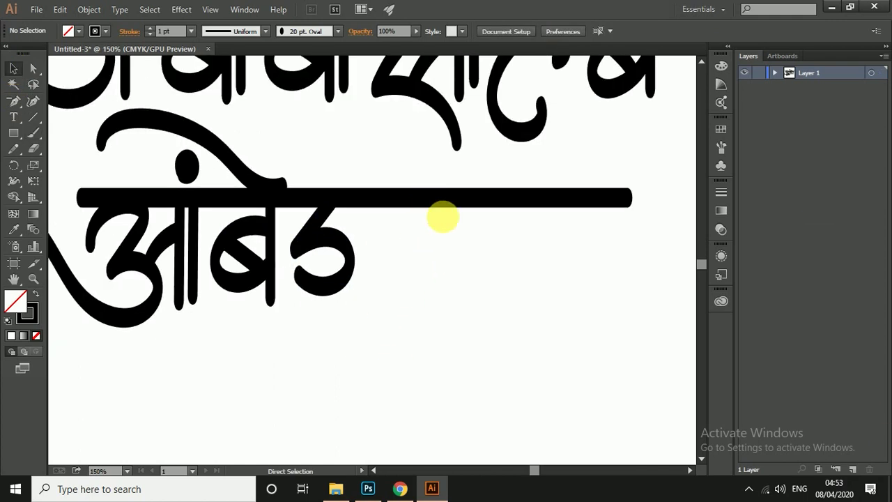
{"action": "key", "text": "ctrl+plus"}
{"action": "key", "text": "ctrl+plus"}
{"action": "left_click", "coordinate": [33, 132]}
{"action": "mouse_move", "coordinate": [452, 232]}
{"action": "left_mouse_down"}
{"action": "mouse_move", "coordinate": [423, 282]}
{"action": "mouse_move", "coordinate": [547, 271]}
{"action": "mouse_move", "coordinate": [491, 296]}
{"action": "mouse_move", "coordinate": [423, 255]}
{"action": "mouse_move", "coordinate": [443, 287]}
{"action": "mouse_move", "coordinate": [467, 258]}
{"action": "mouse_move", "coordinate": [511, 246]}
{"action": "mouse_move", "coordinate": [512, 296]}
{"action": "mouse_move", "coordinate": [493, 273]}
{"action": "left_mouse_up"}
{"action": "key", "text": "ctrl+z"}
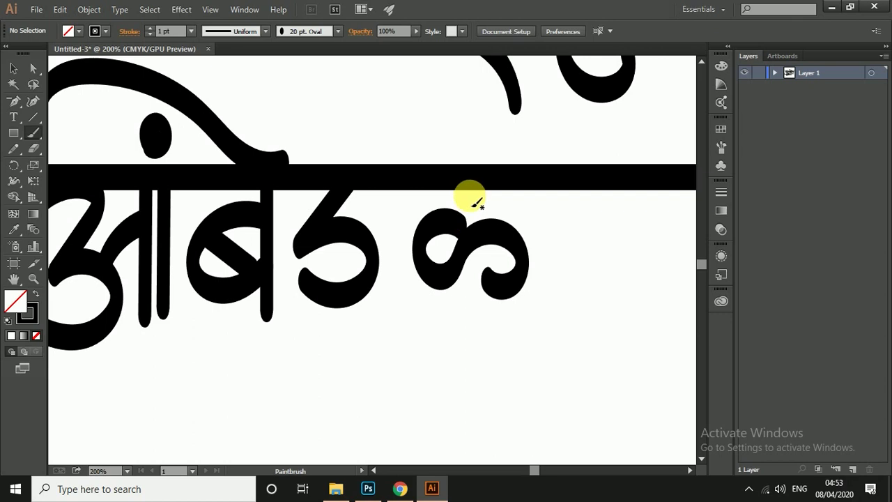
{"action": "left_click_drag", "start_coordinate": [471, 190], "coordinate": [472, 294]}
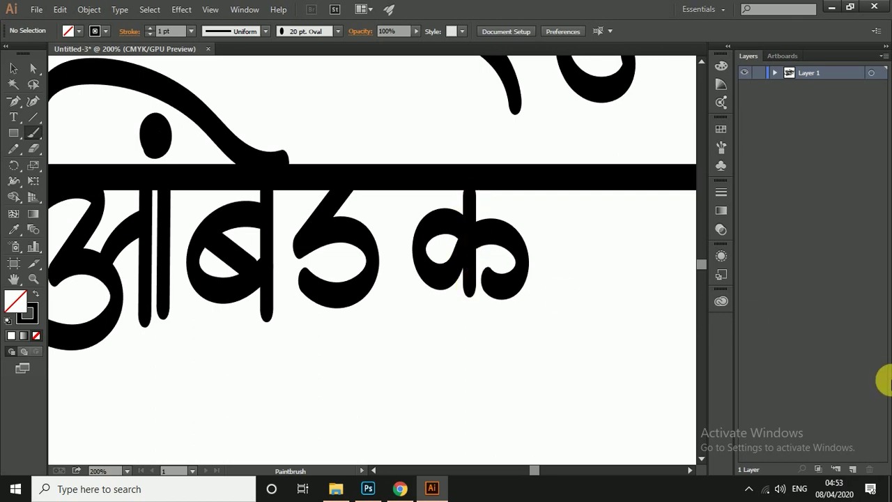
Scale the looped stroke of क up slightly and keep it centred around its stem.
{"action": "left_click", "coordinate": [14, 70]}
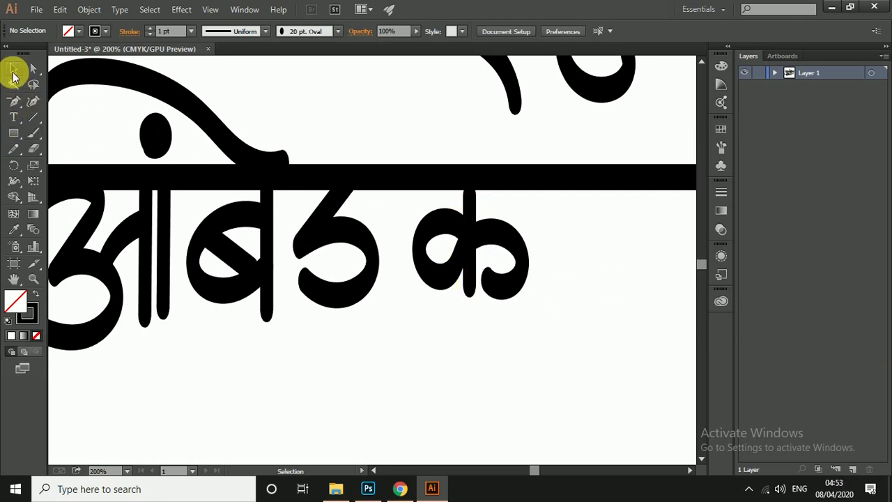
{"action": "left_click", "coordinate": [513, 248]}
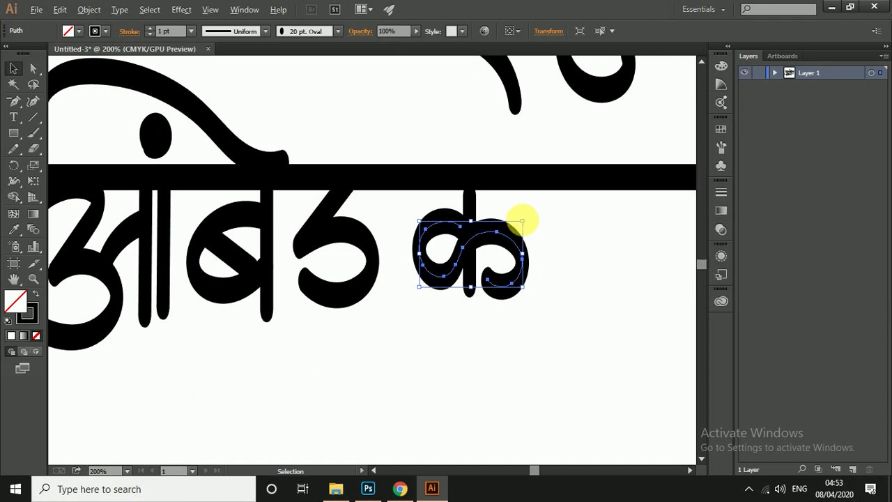
{"action": "left_click_drag", "start_coordinate": [523, 221], "coordinate": [503, 233]}
{"action": "left_click", "coordinate": [563, 226]}
{"action": "left_click", "coordinate": [562, 223]}
Extend the stem of क up into the headline and move the whole letter left, closer to ड.
{"action": "left_click", "coordinate": [471, 259]}
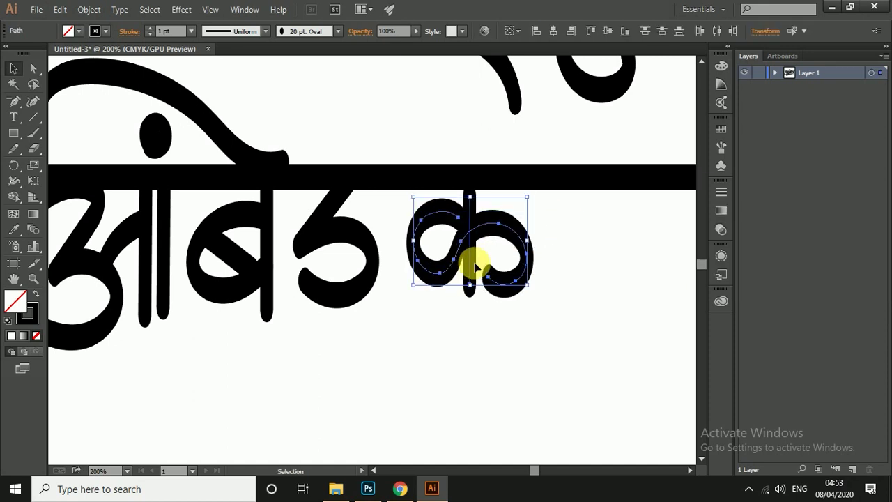
{"action": "left_click", "coordinate": [641, 241]}
{"action": "left_click", "coordinate": [474, 209]}
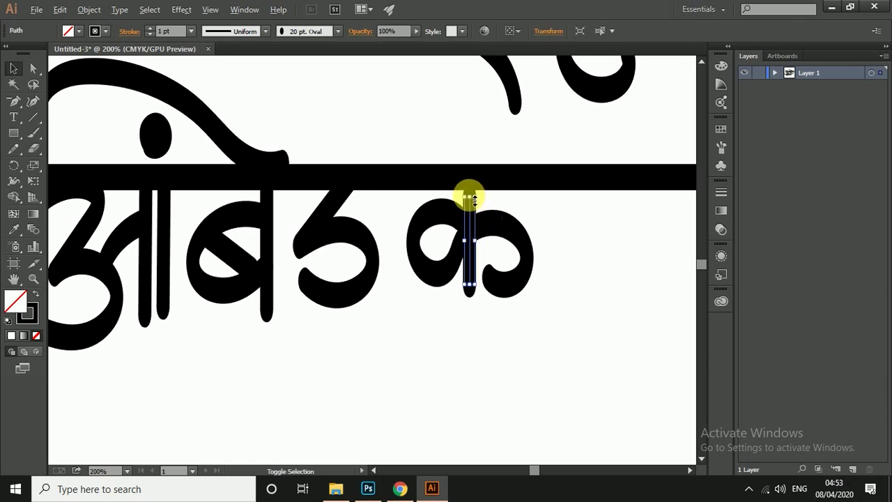
{"action": "left_click_drag", "start_coordinate": [470, 191], "coordinate": [471, 189]}
{"action": "left_click", "coordinate": [575, 213]}
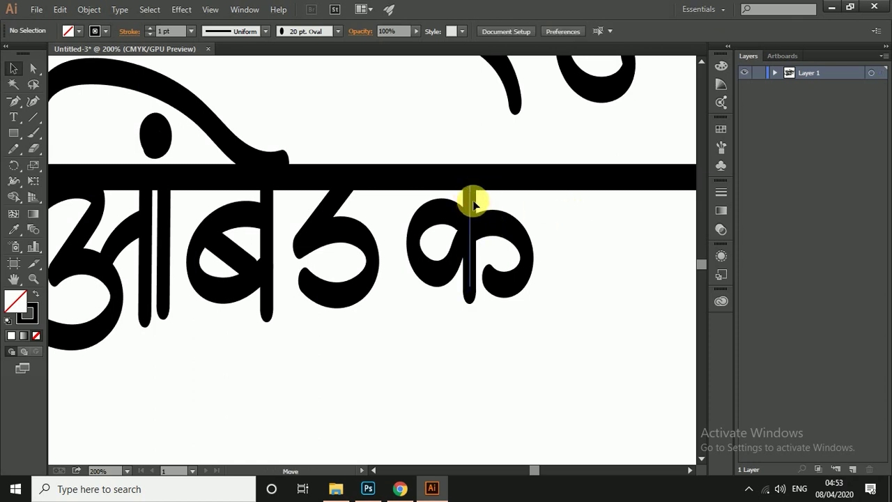
{"action": "left_click_drag", "start_coordinate": [452, 258], "coordinate": [432, 258]}
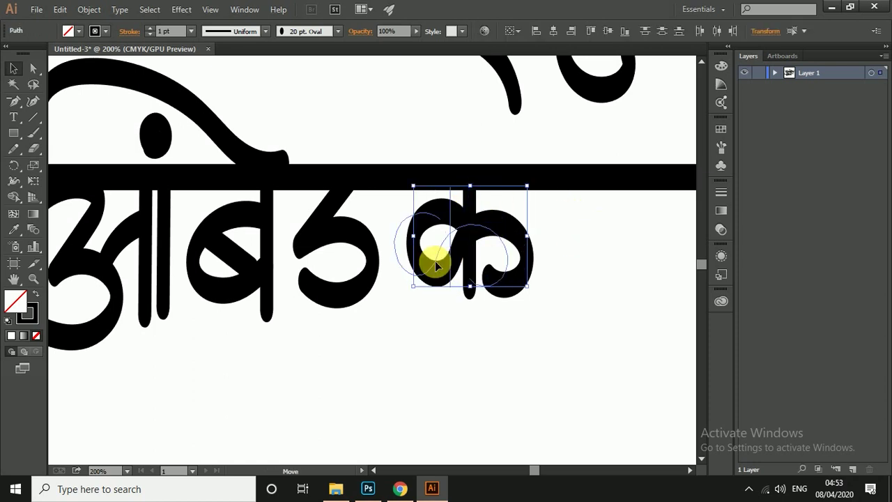
{"action": "left_click", "coordinate": [572, 278]}
Enlarge ड slightly and nudge क to keep a narrow, even gap between the two letters.
{"action": "left_click", "coordinate": [341, 291]}
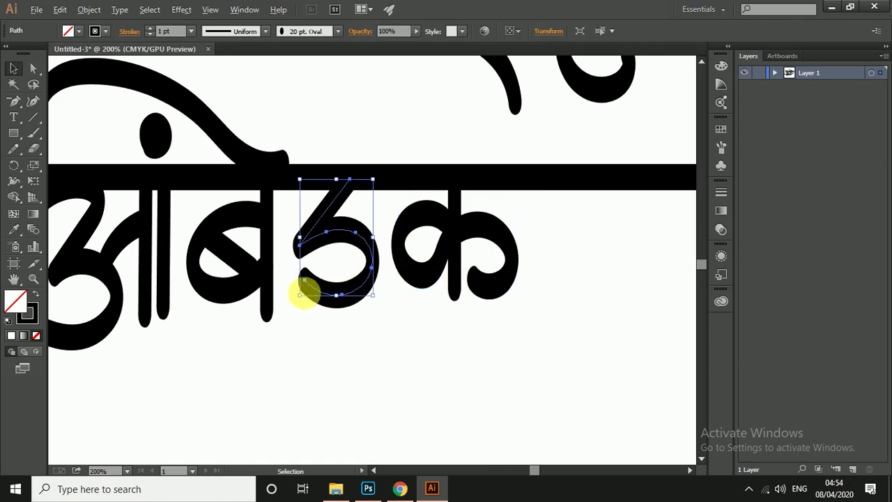
{"action": "left_click_drag", "start_coordinate": [307, 299], "coordinate": [351, 309]}
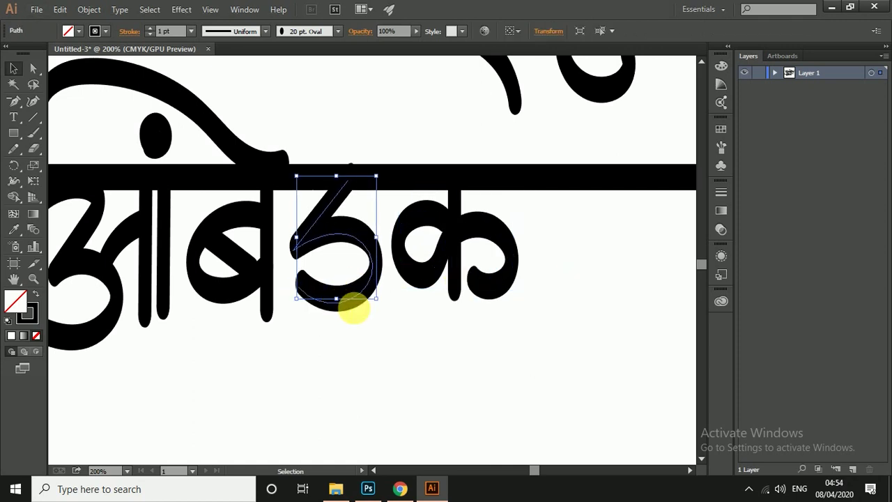
{"action": "left_click", "coordinate": [518, 315]}
{"action": "left_click_drag", "start_coordinate": [581, 243], "coordinate": [399, 306]}
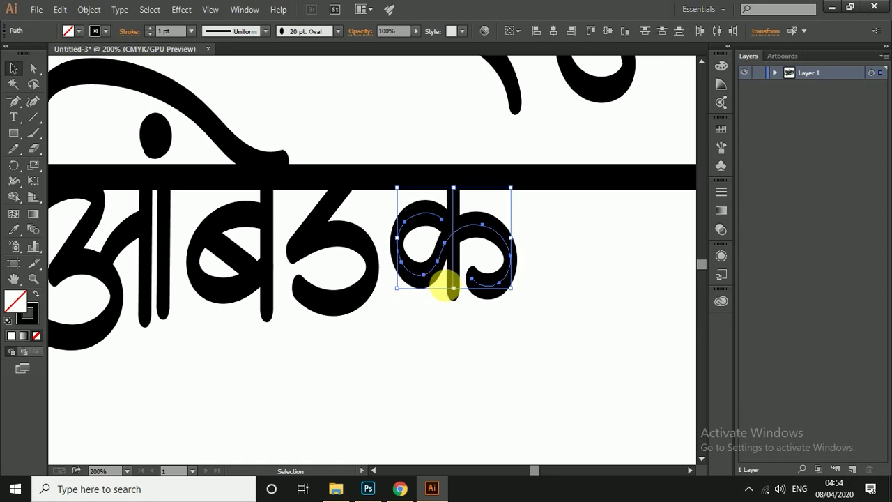
{"action": "left_click_drag", "start_coordinate": [462, 242], "coordinate": [480, 280]}
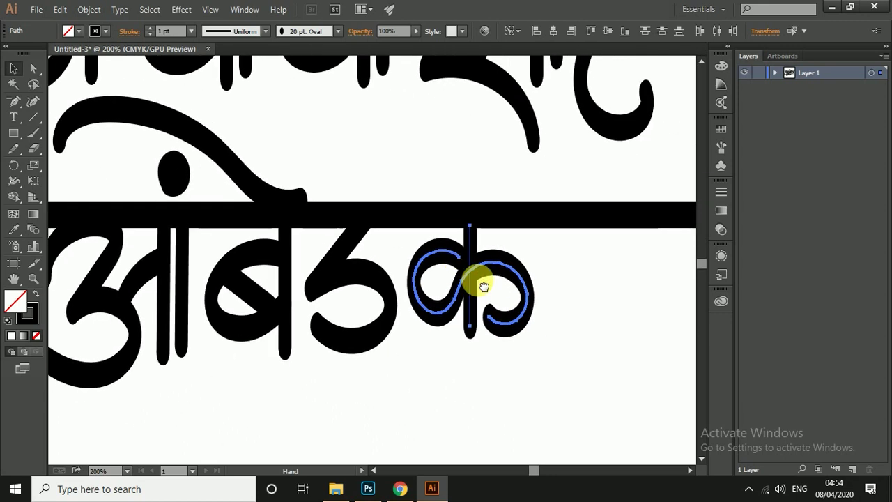
{"action": "left_click", "coordinate": [577, 312]}
Brush the letter र after क, with a curved top meeting the headline and a wavy tail sweeping down to the right.
{"action": "left_click_drag", "start_coordinate": [577, 317], "coordinate": [423, 262]}
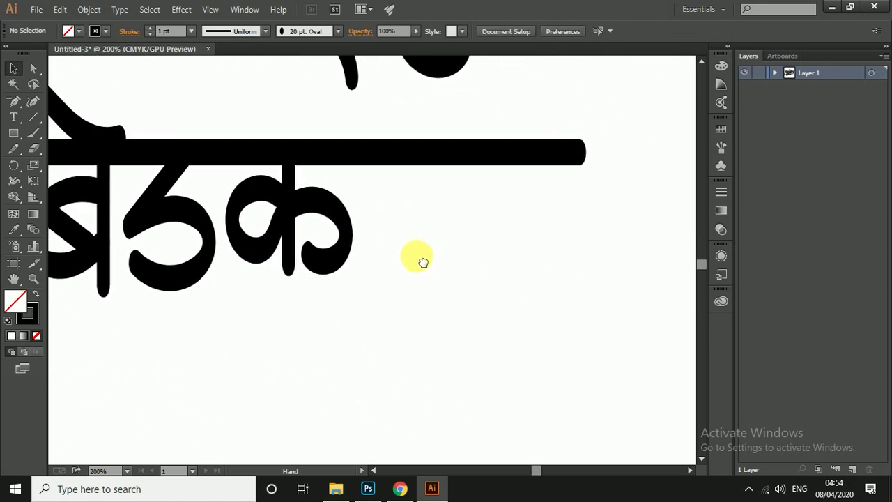
{"action": "left_click", "coordinate": [31, 135]}
{"action": "mouse_move", "coordinate": [372, 205]}
{"action": "left_mouse_down"}
{"action": "mouse_move", "coordinate": [392, 178]}
{"action": "mouse_move", "coordinate": [427, 177]}
{"action": "mouse_move", "coordinate": [436, 193]}
{"action": "mouse_move", "coordinate": [390, 234]}
{"action": "mouse_move", "coordinate": [375, 263]}
{"action": "mouse_move", "coordinate": [386, 250]}
{"action": "mouse_move", "coordinate": [412, 251]}
{"action": "mouse_move", "coordinate": [457, 286]}
{"action": "mouse_move", "coordinate": [453, 276]}
{"action": "mouse_move", "coordinate": [507, 301]}
{"action": "left_mouse_up"}
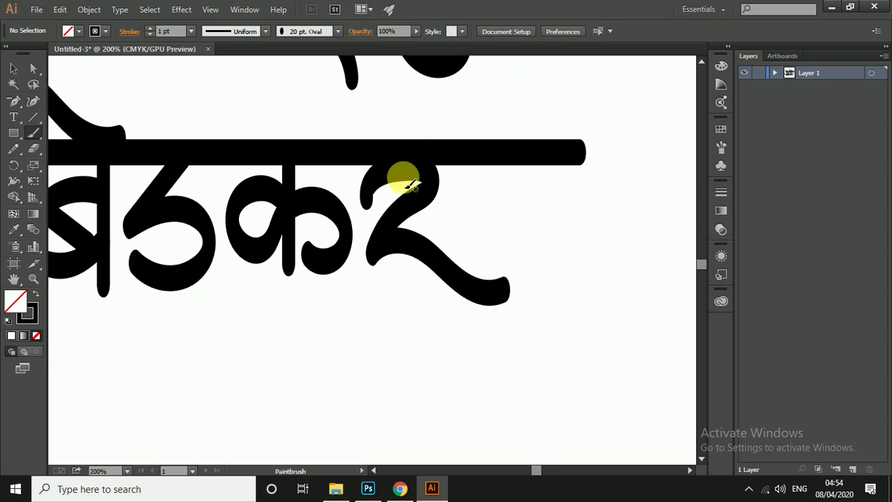
Move all strokes of the second line आंबेडकर right and slightly up, staggering it beneath the first line.
{"action": "key", "text": "ctrl+minus"}
{"action": "key", "text": "ctrl+minus"}
{"action": "key", "text": "ctrl+minus"}
{"action": "scroll", "coordinate": [383, 183], "scroll_direction": "up", "scroll_amount": 3}
{"action": "scroll", "coordinate": [384, 186], "scroll_direction": "down", "scroll_amount": 1}
{"action": "key", "text": "ctrl+plus"}
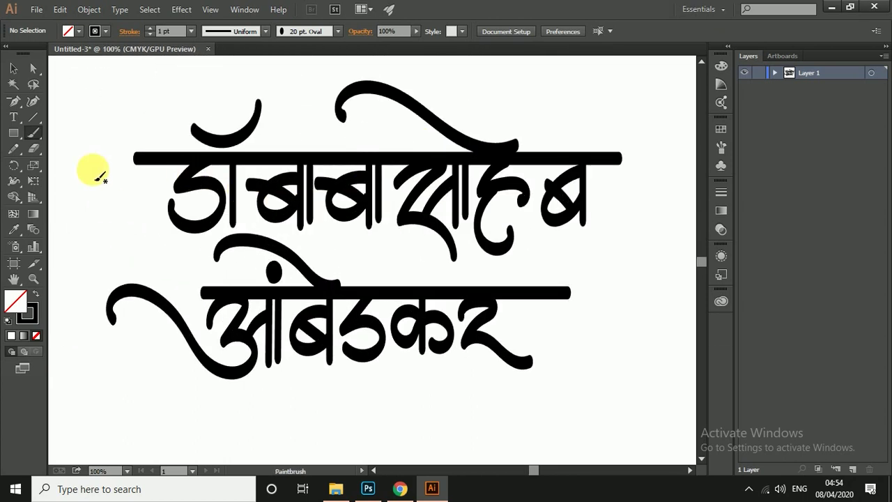
{"action": "left_click", "coordinate": [15, 69]}
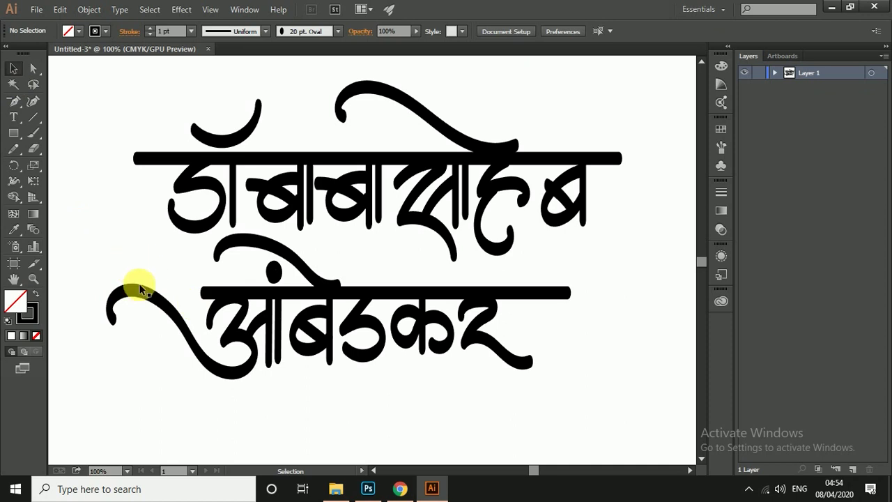
{"action": "left_click_drag", "start_coordinate": [196, 315], "coordinate": [658, 373]}
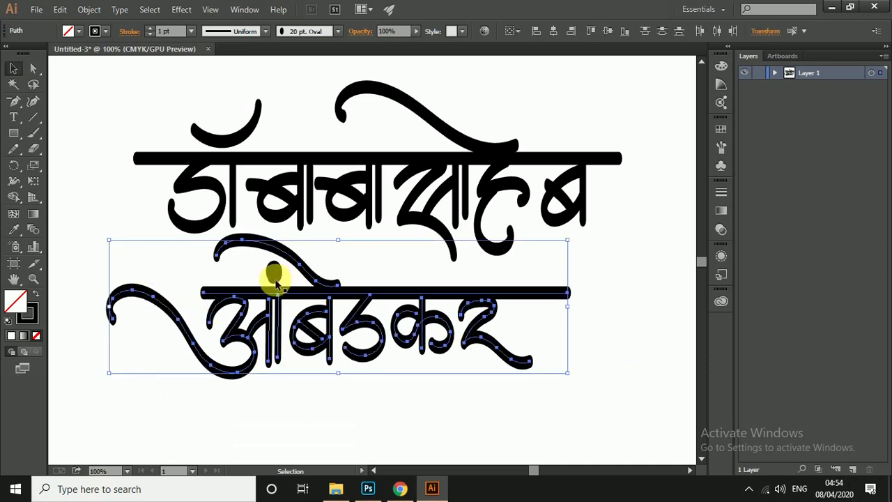
{"action": "left_click_drag", "start_coordinate": [293, 293], "coordinate": [408, 282]}
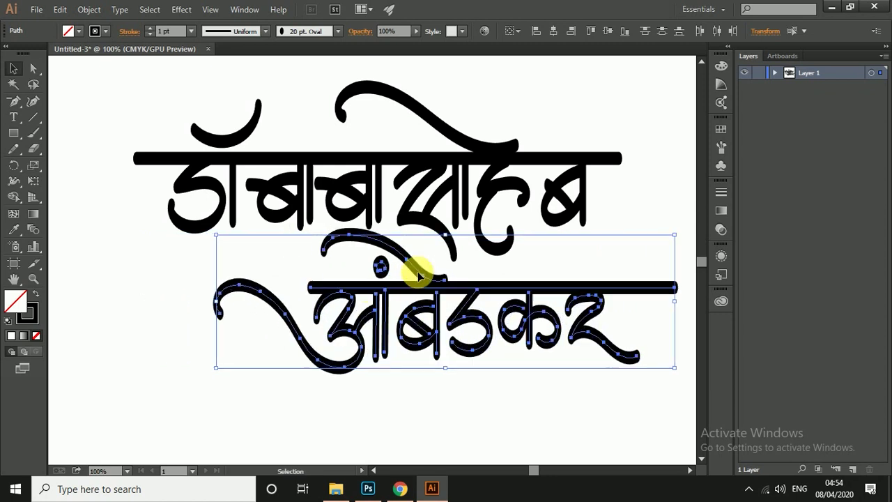
{"action": "left_click", "coordinate": [538, 119]}
Examine the overall balance and spacing of the two-line lettering at different magnifications.
{"action": "key", "text": "ctrl+minus"}
{"action": "key", "text": "ctrl+minus"}
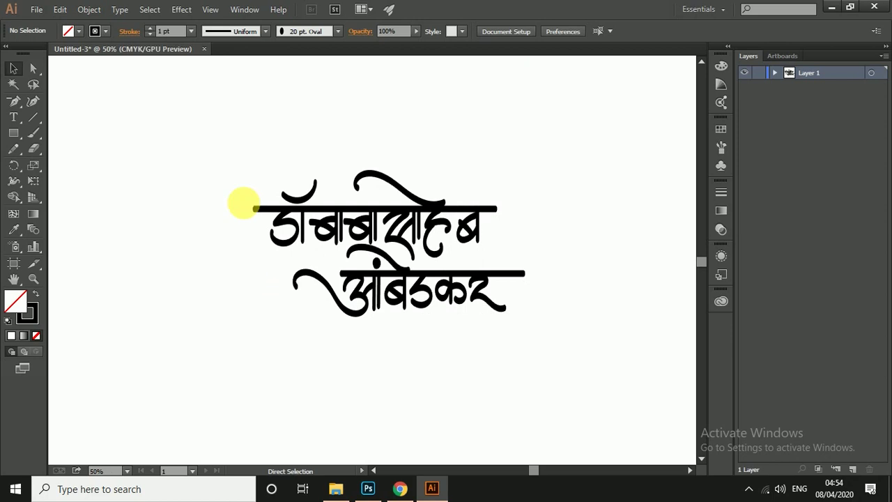
{"action": "scroll", "coordinate": [293, 275], "scroll_direction": "down", "scroll_amount": 3}
{"action": "key", "text": "ctrl+plus"}
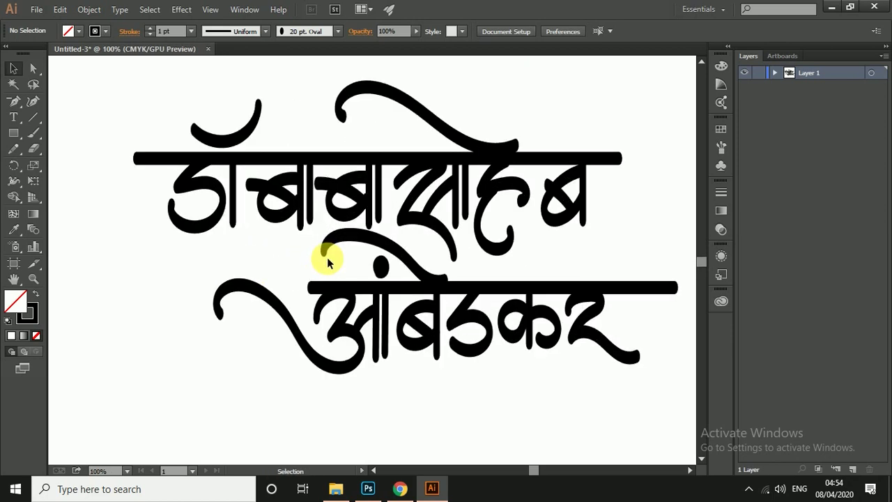
{"action": "scroll", "coordinate": [328, 263], "scroll_direction": "down", "scroll_amount": 4}
{"action": "key", "text": "ctrl+minus"}
{"action": "scroll", "coordinate": [328, 264], "scroll_direction": "right", "scroll_amount": 3}
{"action": "key", "text": "ctrl+plus"}
{"action": "scroll", "coordinate": [279, 285], "scroll_direction": "right", "scroll_amount": 1}
{"action": "scroll", "coordinate": [276, 290], "scroll_direction": "down", "scroll_amount": 2}
{"action": "scroll", "coordinate": [274, 299], "scroll_direction": "up", "scroll_amount": 7}
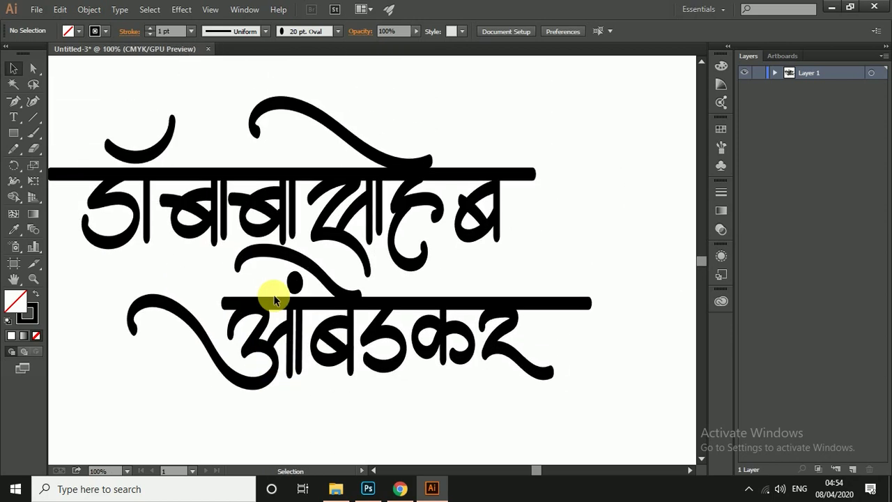
{"action": "scroll", "coordinate": [264, 299], "scroll_direction": "down", "scroll_amount": 2}
{"action": "left_click_drag", "start_coordinate": [258, 298], "coordinate": [318, 255]}
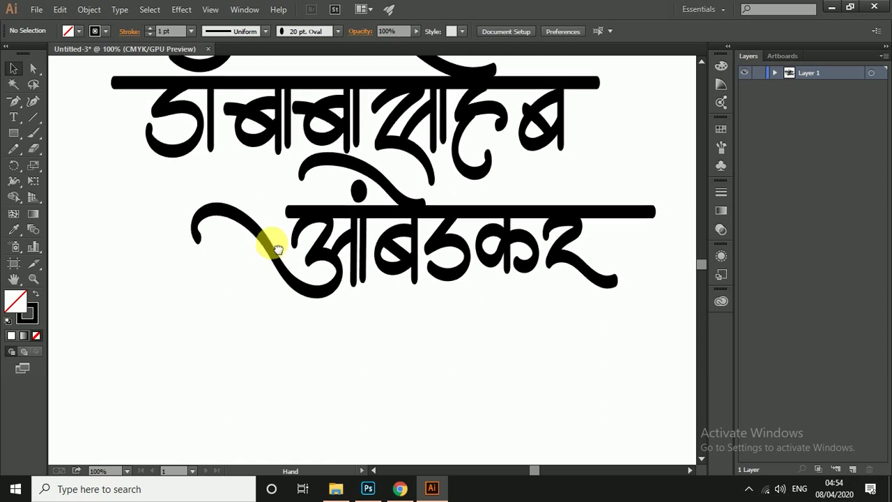
Hide the surrounding interface panels and centre the two-line lettering in the enlarged view.
{"action": "scroll", "coordinate": [278, 249], "scroll_direction": "down", "scroll_amount": 1}
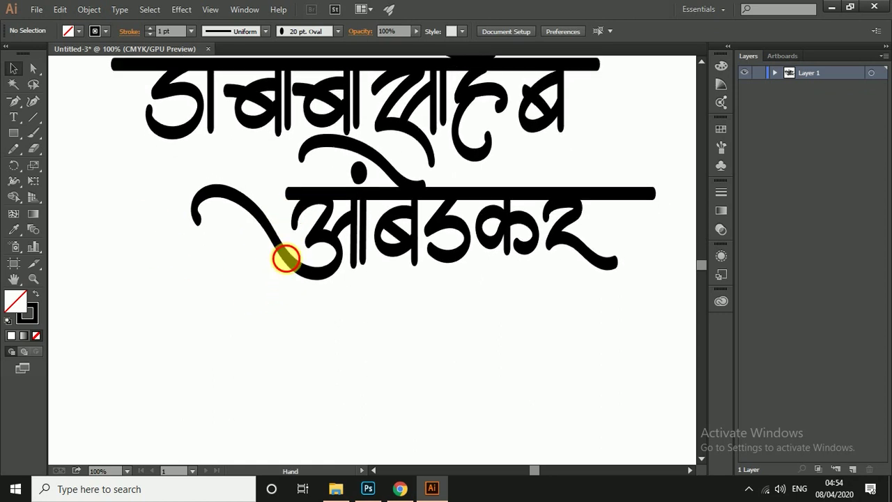
{"action": "left_click_drag", "start_coordinate": [285, 257], "coordinate": [292, 337]}
{"action": "key", "text": "Tab"}
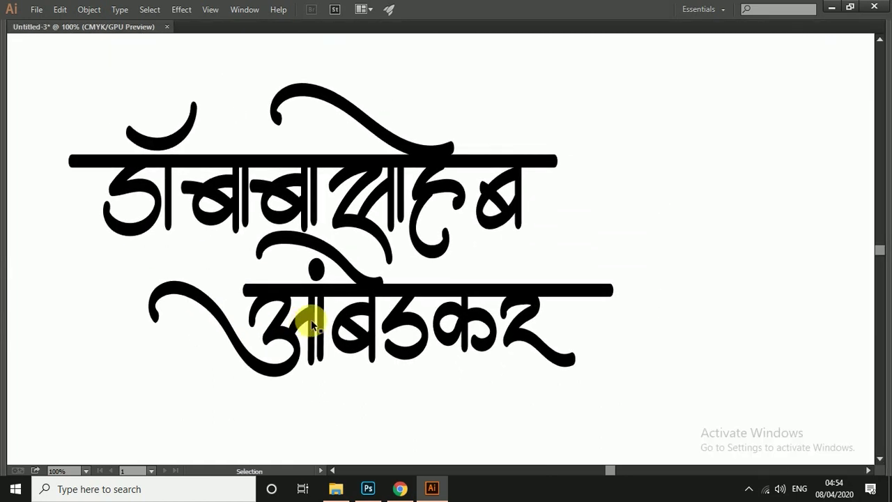
{"action": "left_click_drag", "start_coordinate": [243, 239], "coordinate": [328, 248]}
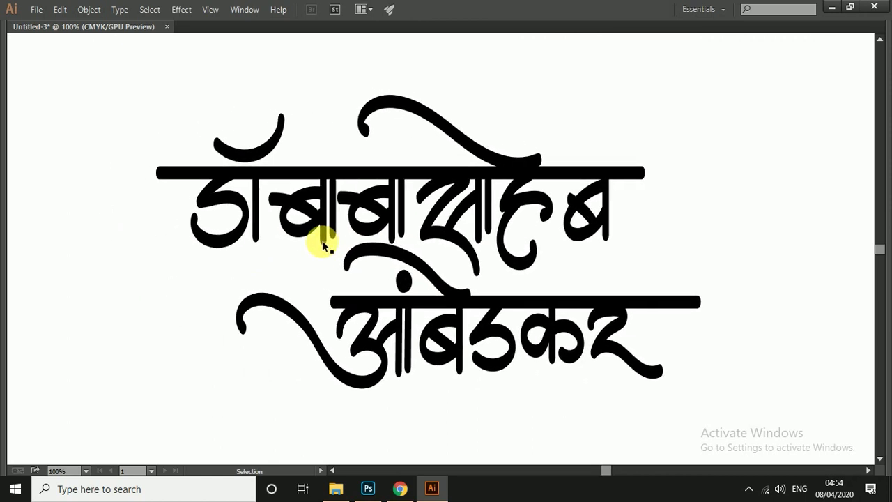